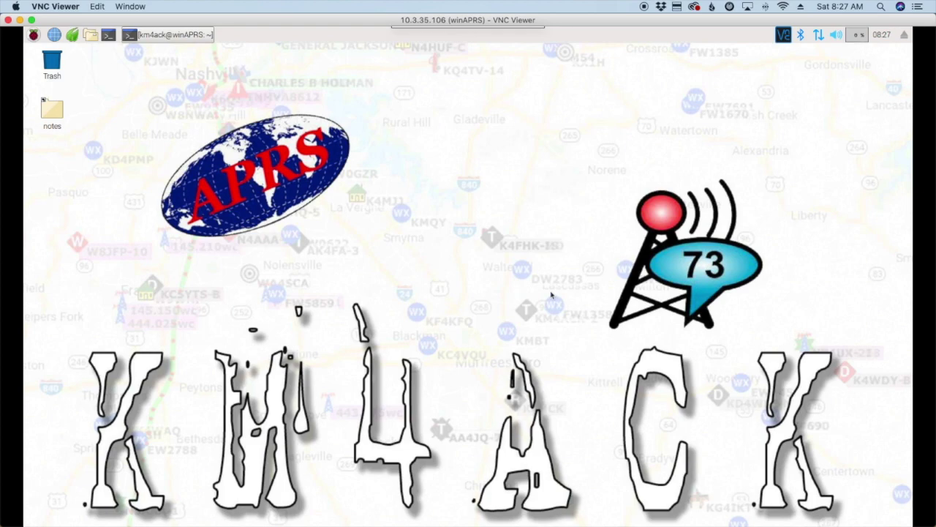
- Scroll through the Mobilinkd TNC Cables page in Firefox and move on to the Downloads page
{"action": "key", "text": "ctrl+Right"}
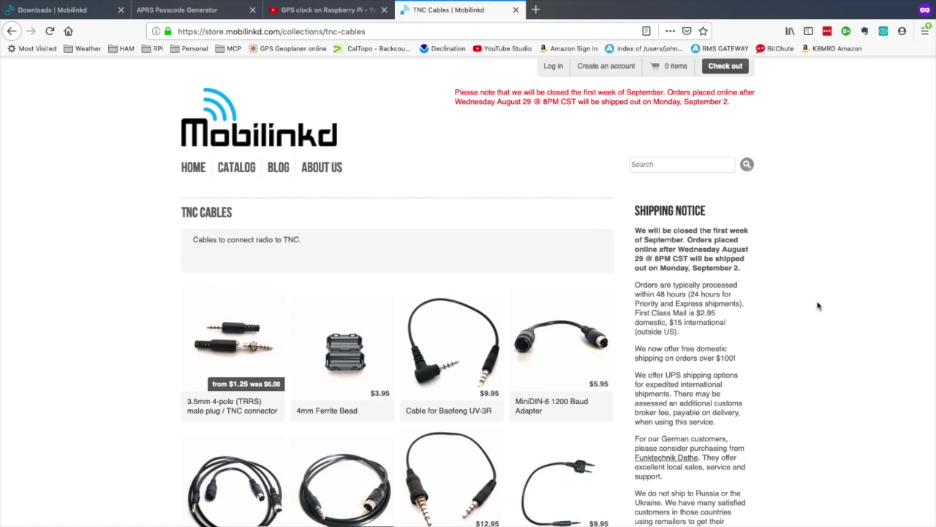
{"action": "scroll", "coordinate": [818, 305], "scroll_direction": "down", "scroll_amount": 4}
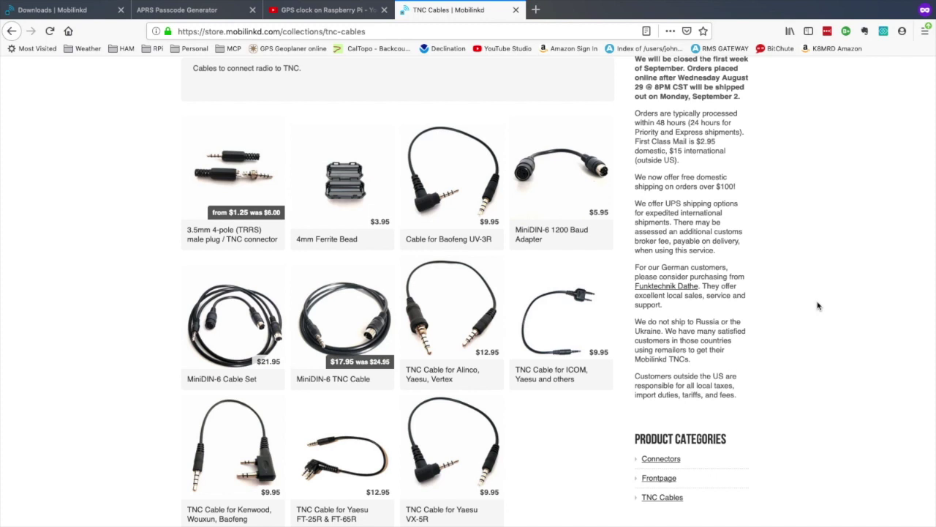
{"action": "key", "text": "super+Tab"}
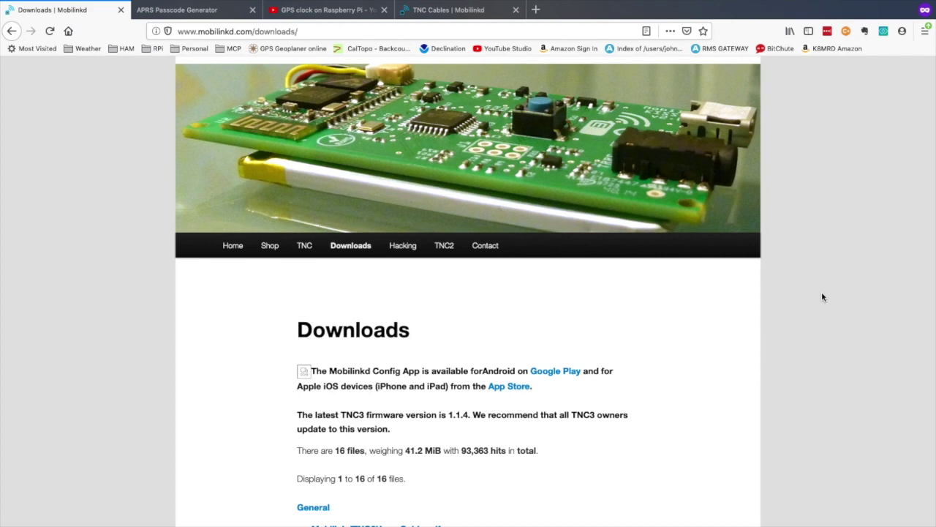
- Scroll the Mobilinkd Downloads page to the TNC2 guides and schematics, then return to the Pi desktop
{"action": "scroll", "coordinate": [822, 296], "scroll_direction": "down", "scroll_amount": 3}
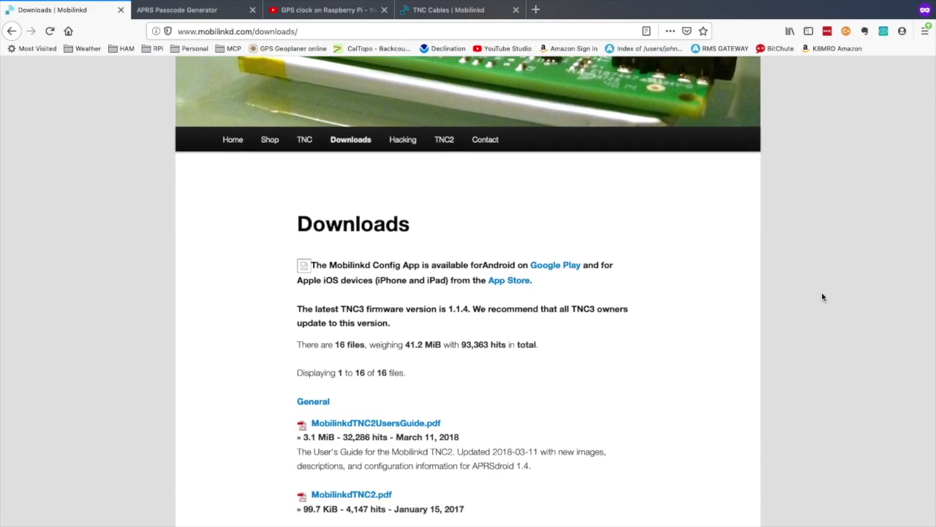
{"action": "scroll", "coordinate": [822, 297], "scroll_direction": "down", "scroll_amount": 5}
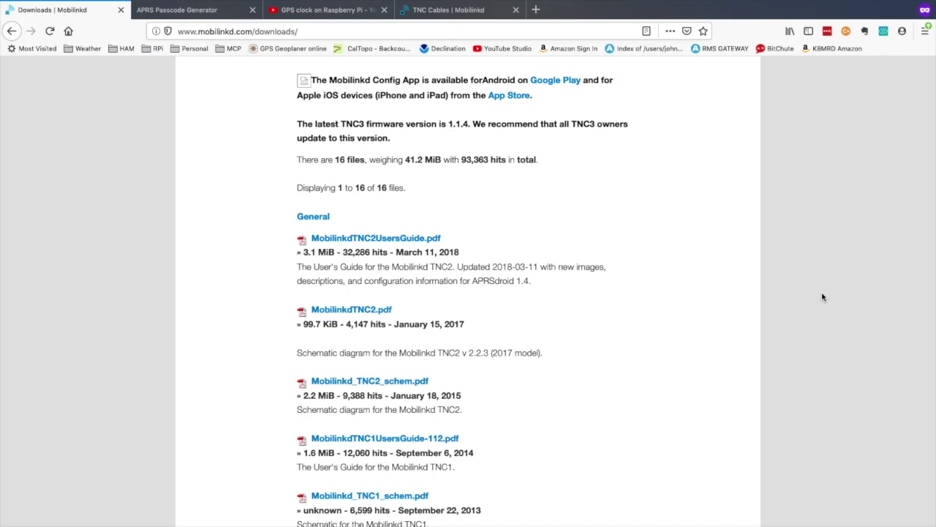
{"action": "key", "text": "super+Tab"}
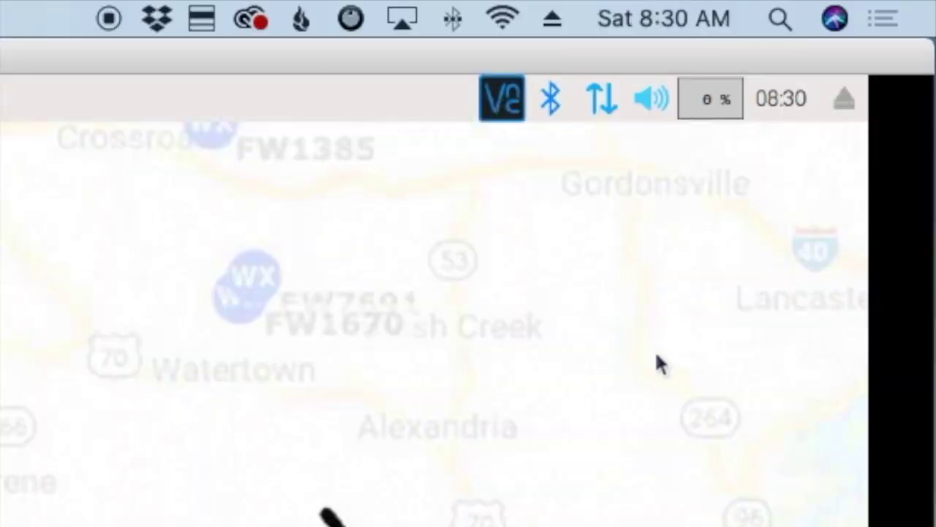
- Pair the Raspberry Pi with the found Mobilinkd TNC2 over Bluetooth, entering the pairing PIN
{"action": "left_click", "coordinate": [555, 105]}
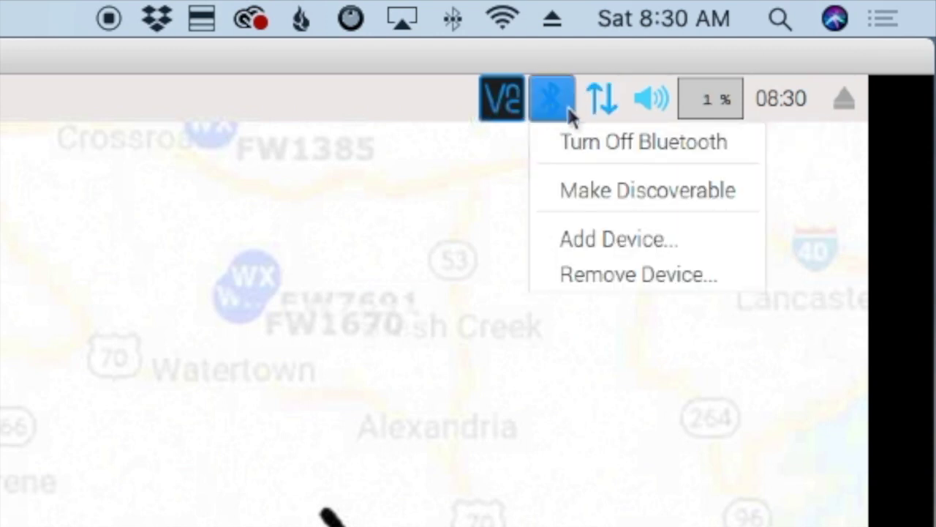
{"action": "left_click", "coordinate": [574, 247]}
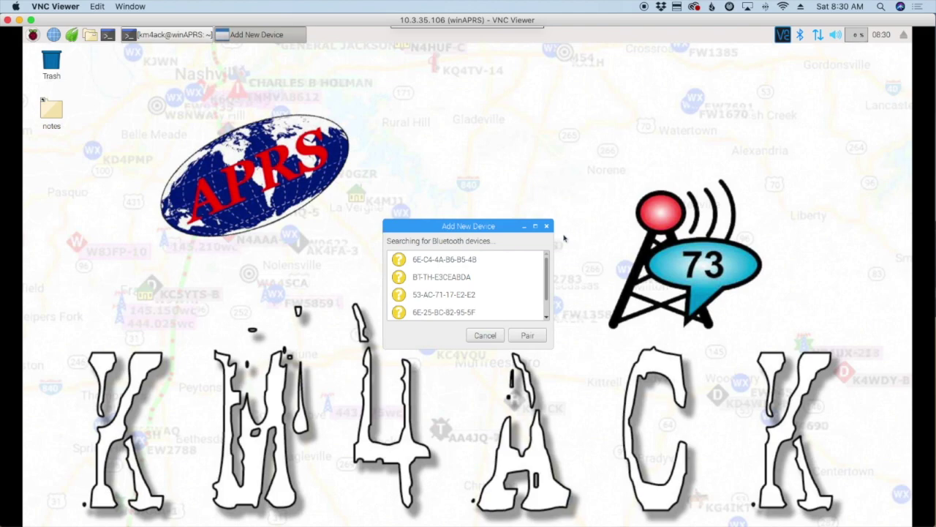
{"action": "scroll", "coordinate": [514, 284], "scroll_direction": "down", "scroll_amount": 1}
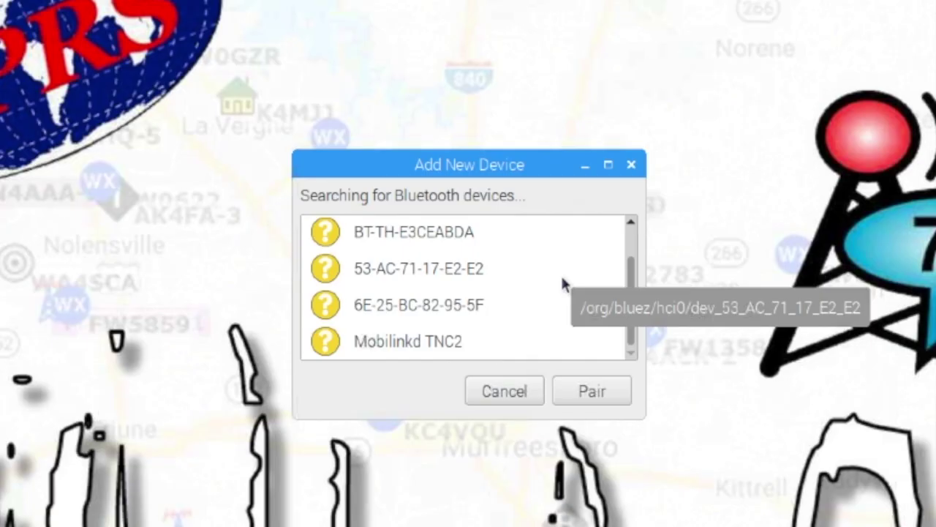
{"action": "left_click", "coordinate": [394, 341]}
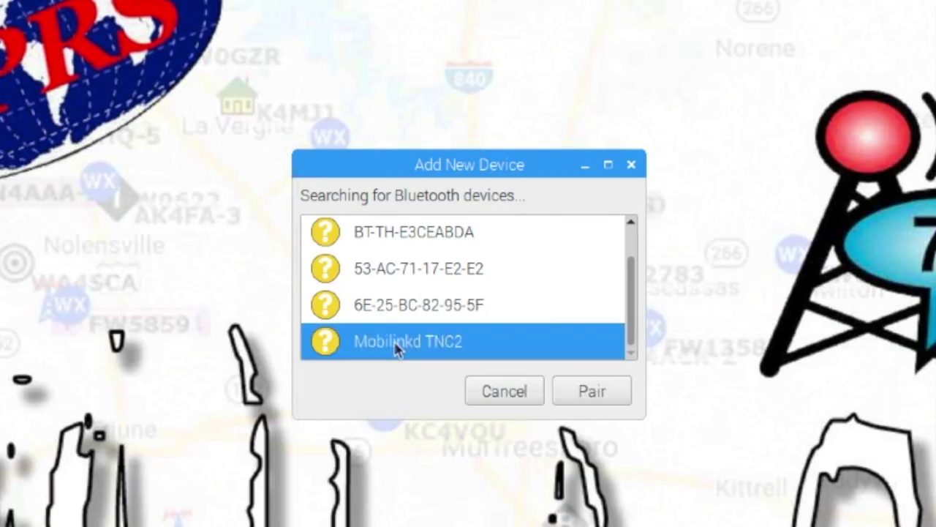
{"action": "left_click", "coordinate": [592, 391]}
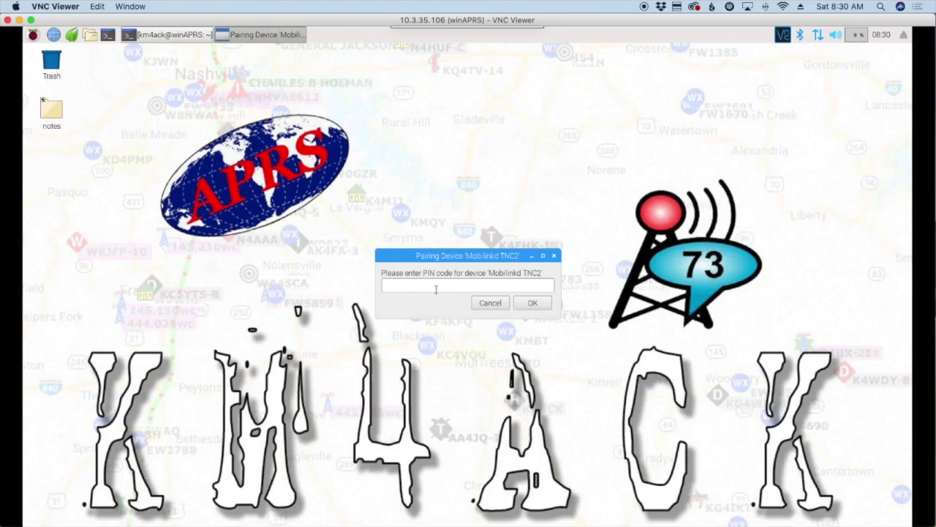
{"action": "left_click", "coordinate": [435, 287]}
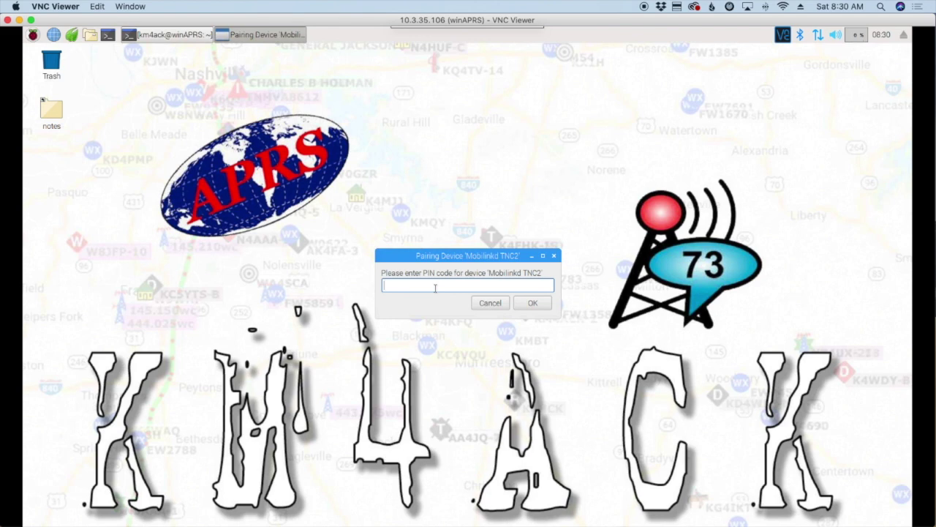
{"action": "left_click", "coordinate": [534, 303]}
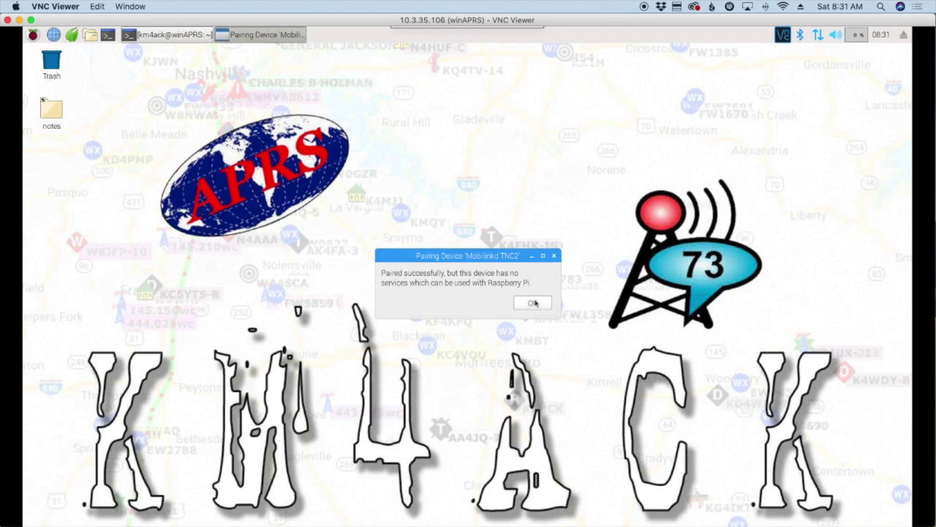
{"action": "left_click", "coordinate": [534, 303]}
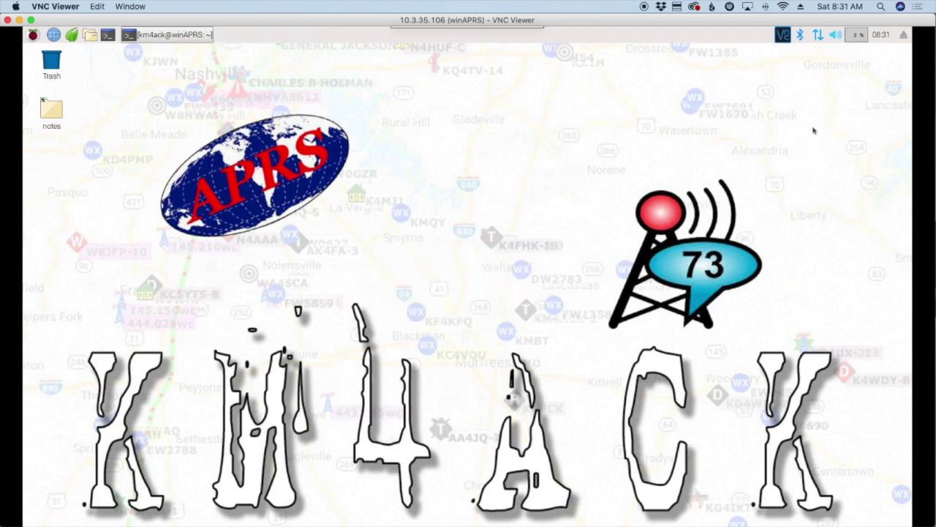
- Connect to the paired Mobilinkd TNC2 from the Bluetooth tray menu
{"action": "left_click", "coordinate": [803, 38]}
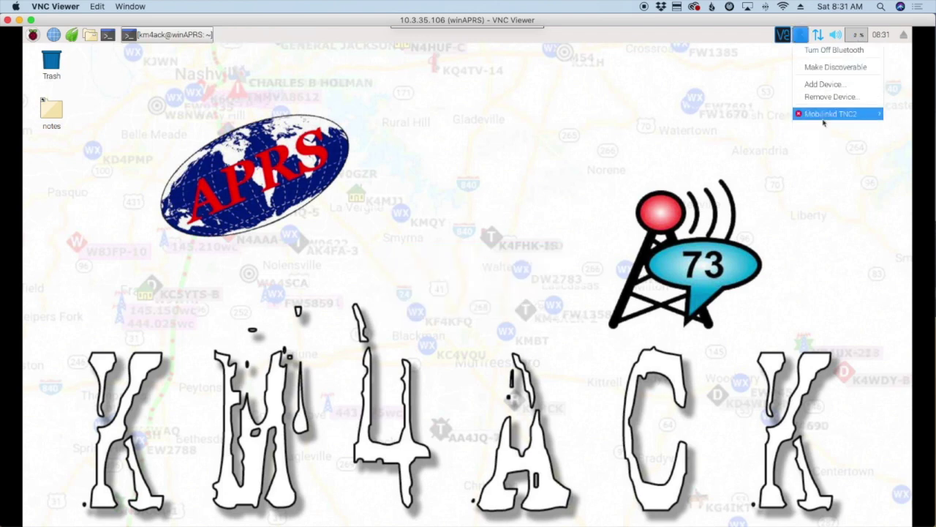
{"action": "mouse_move", "coordinate": [819, 116]}
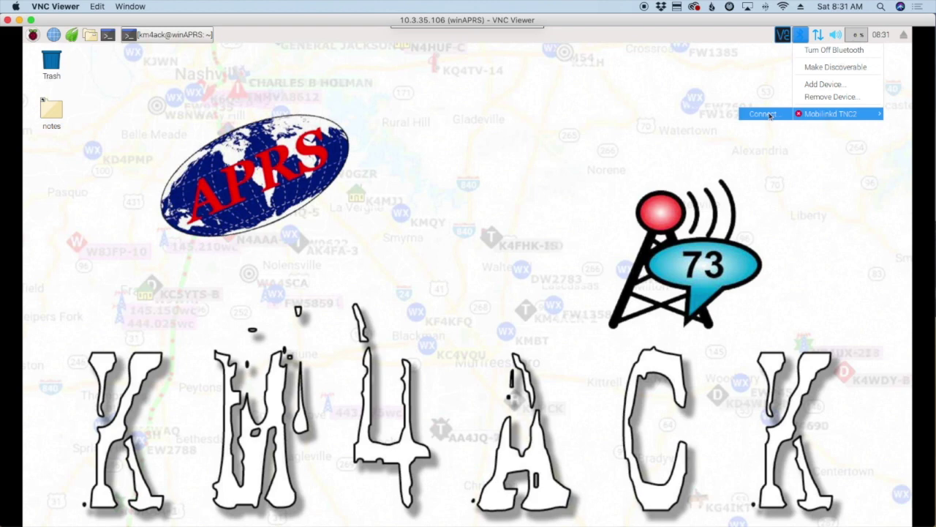
{"action": "left_click", "coordinate": [578, 158]}
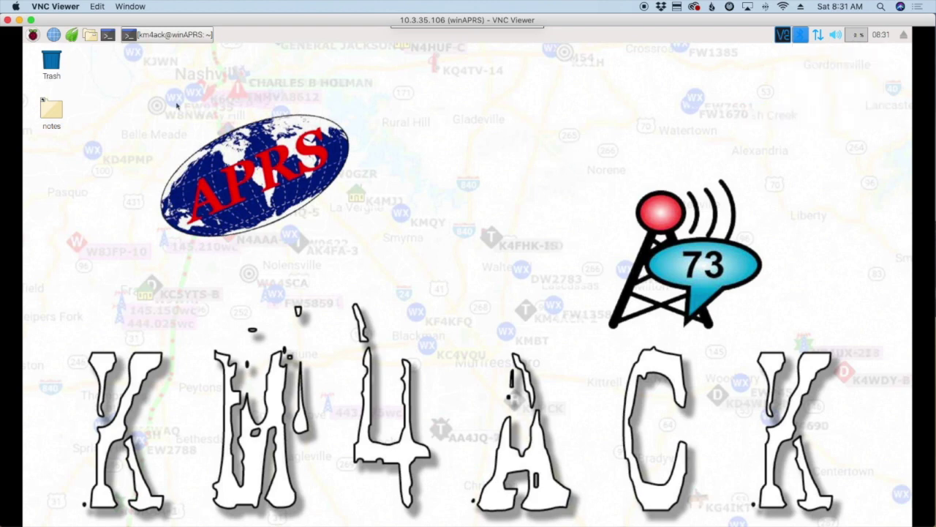
- Run hcitool scan in LXTerminal to find the TNC2 at 20:19:04:03:19:47
{"action": "left_click", "coordinate": [160, 37]}
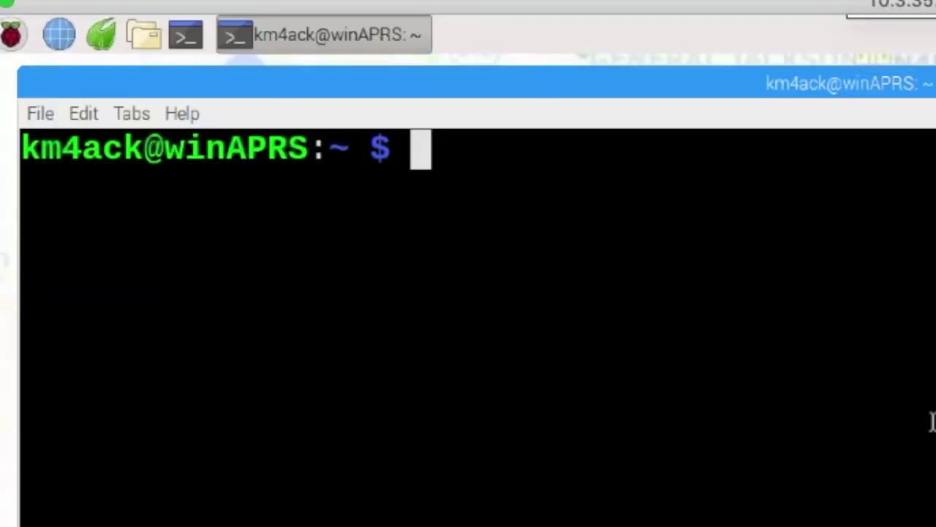
{"action": "type", "text": "hcitoll"}
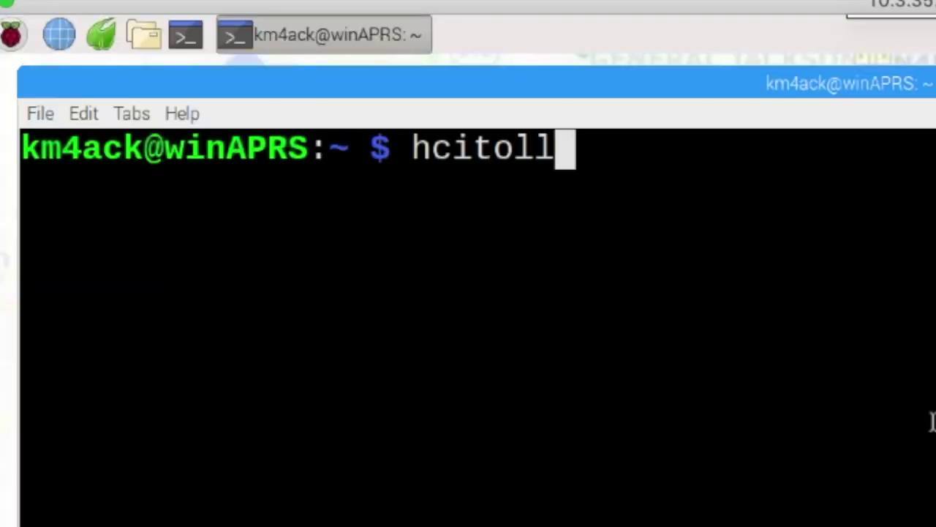
{"action": "key", "text": "BackSpace"}
{"action": "key", "text": "BackSpace"}
{"action": "type", "text": "ol sca"}
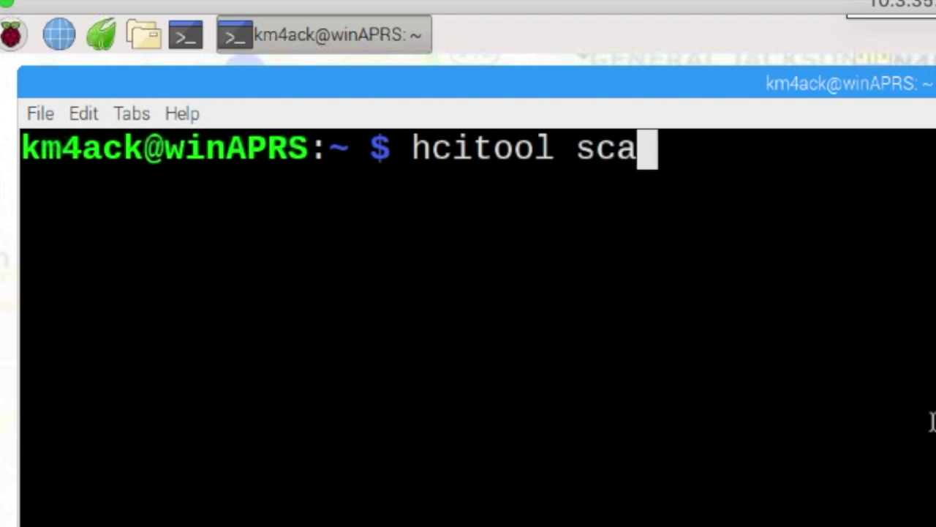
{"action": "type", "text": "n"}
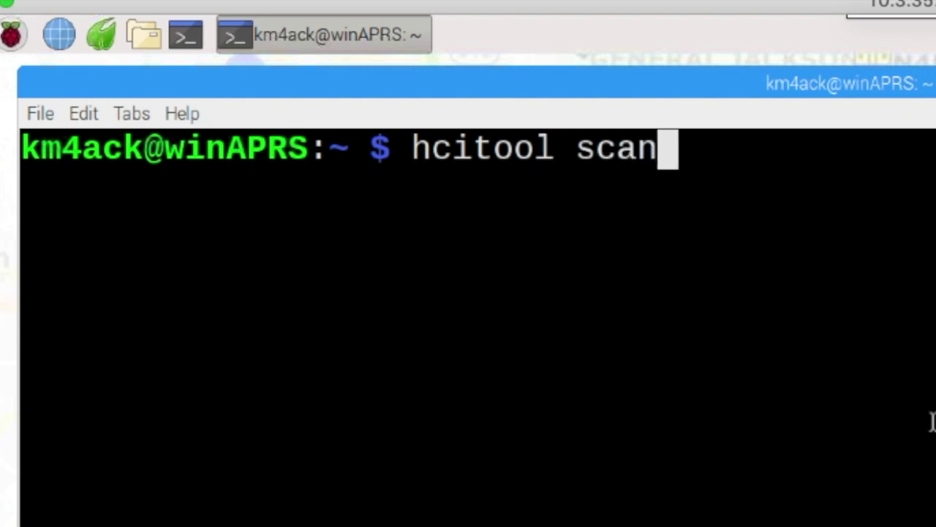
{"action": "key", "text": "Return"}
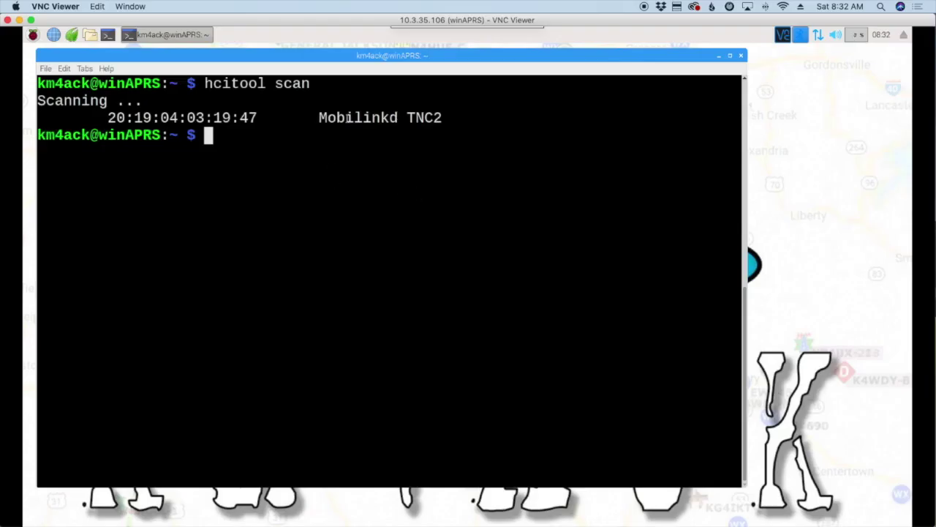
- Copy the TNC2's Bluetooth address from the hcitool scan output
{"action": "left_click_drag", "start_coordinate": [256, 117], "coordinate": [111, 119]}
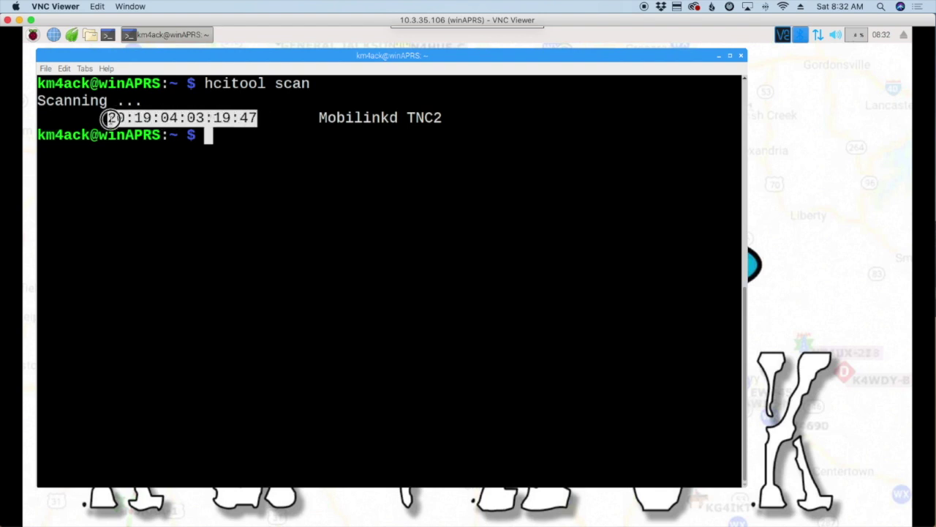
{"action": "right_click", "coordinate": [130, 118]}
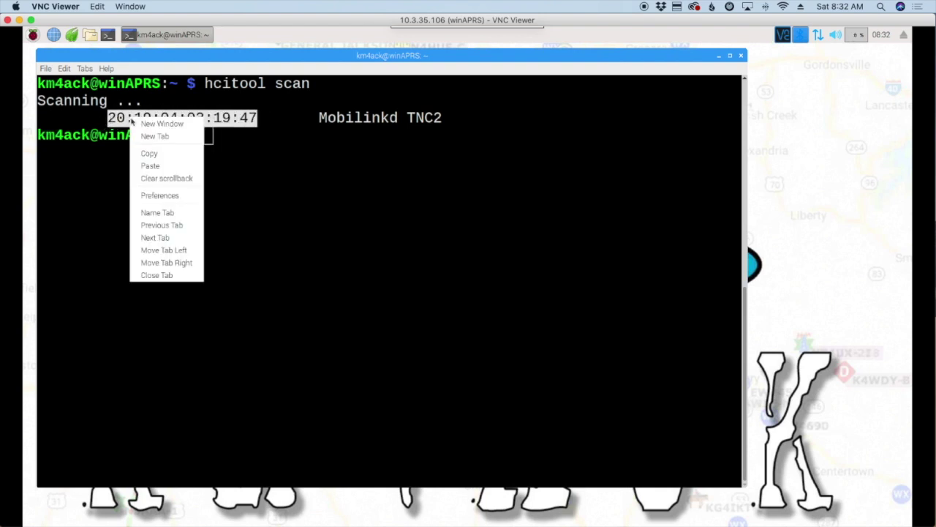
{"action": "left_click", "coordinate": [164, 153]}
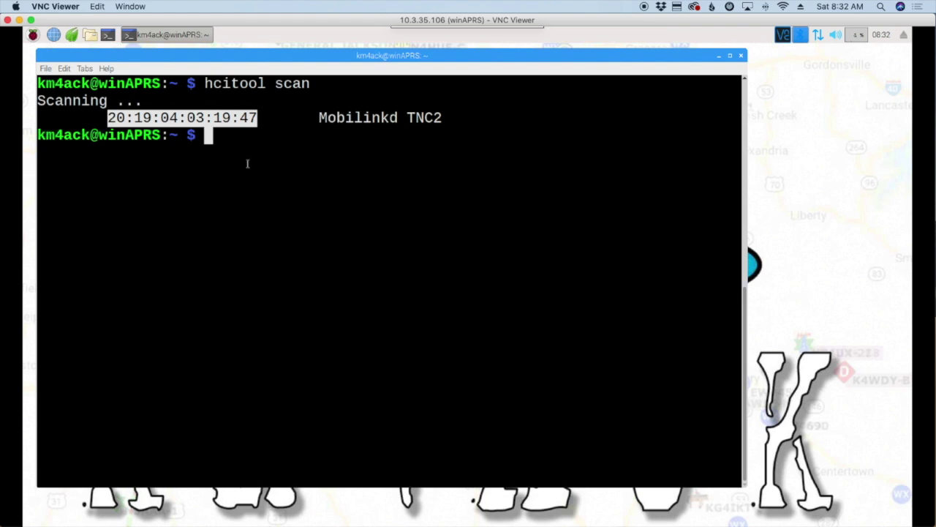
{"action": "left_click", "coordinate": [228, 139]}
- Run sudo rfcomm connect /dev/rfcomm0 with the pasted TNC address, connecting on channel 1
{"action": "type", "text": "su"}
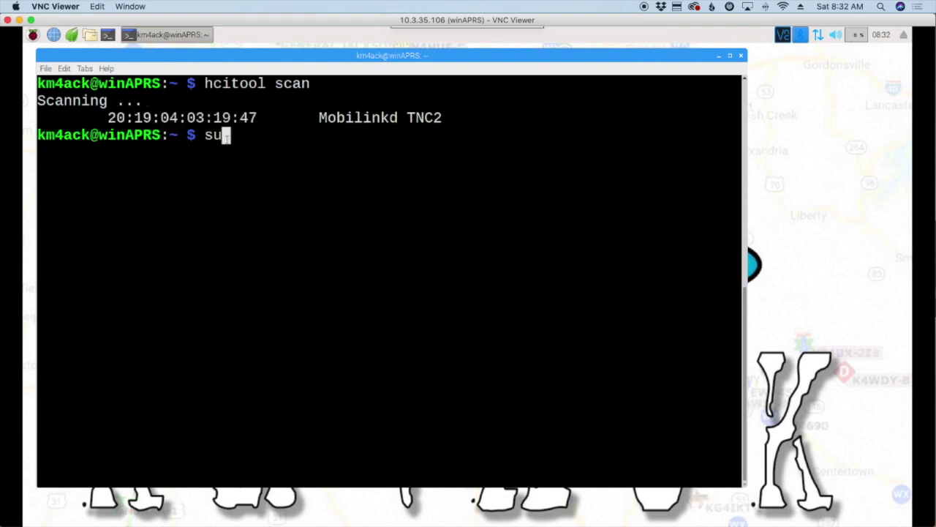
{"action": "type", "text": "do "}
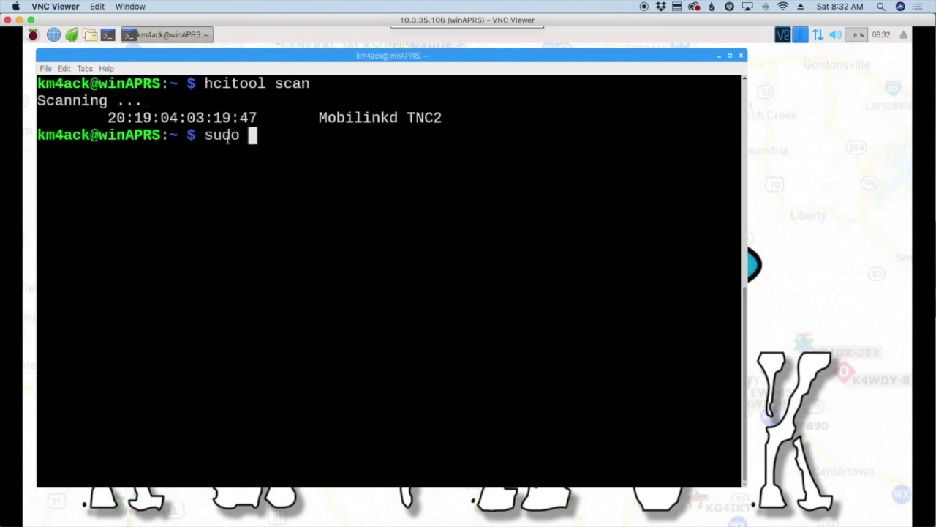
{"action": "type", "text": "frcomm"}
{"action": "key", "text": "BackSpace"}
{"action": "key", "text": "BackSpace"}
{"action": "key", "text": "BackSpace"}
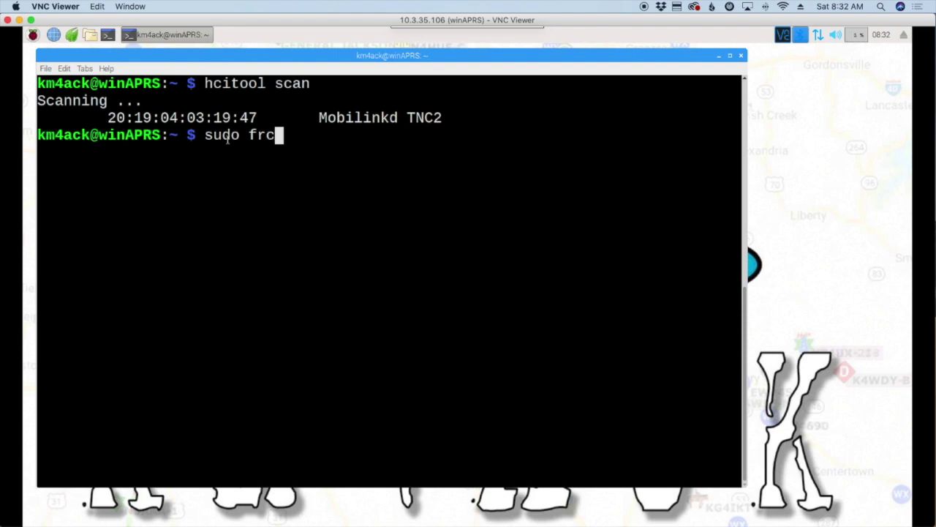
{"action": "key", "text": "BackSpace"}
{"action": "key", "text": "BackSpace"}
{"action": "key", "text": "BackSpace"}
{"action": "type", "text": "rfcomm"}
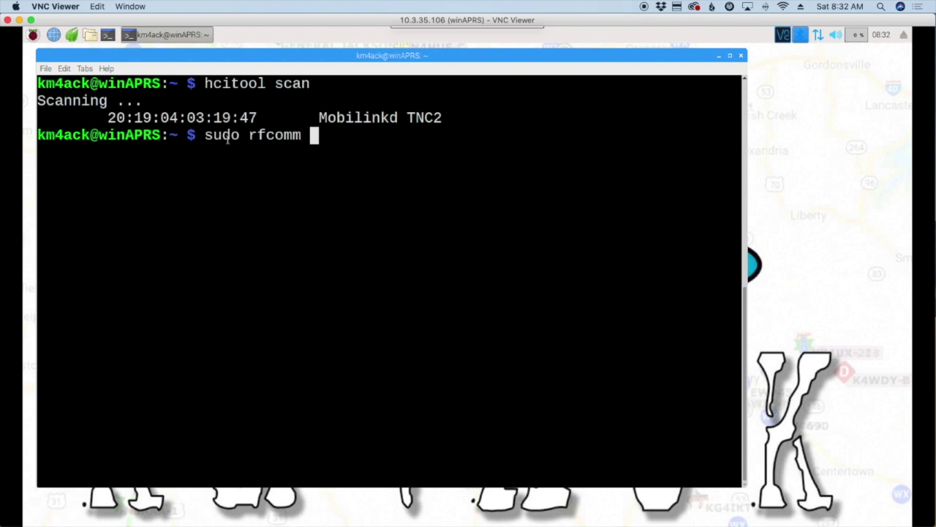
{"action": "type", "text": " connect "}
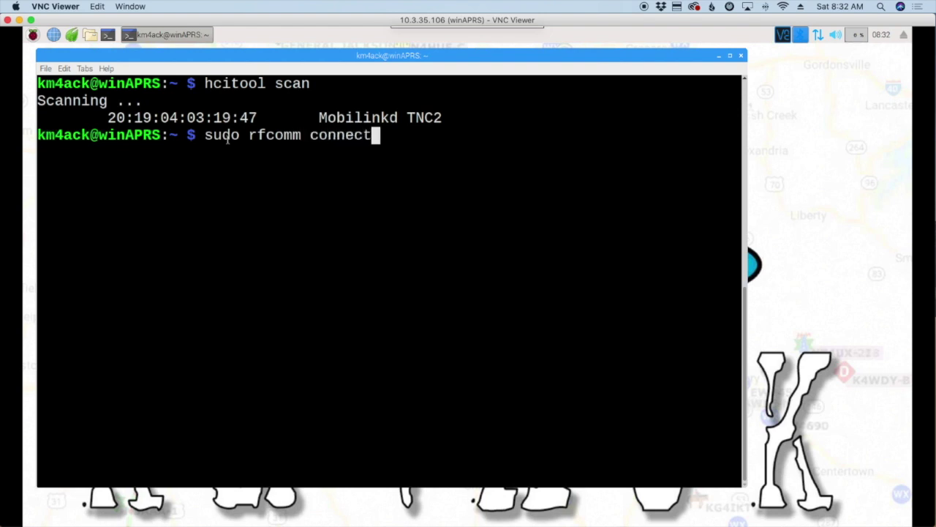
{"action": "type", "text": "/dev"}
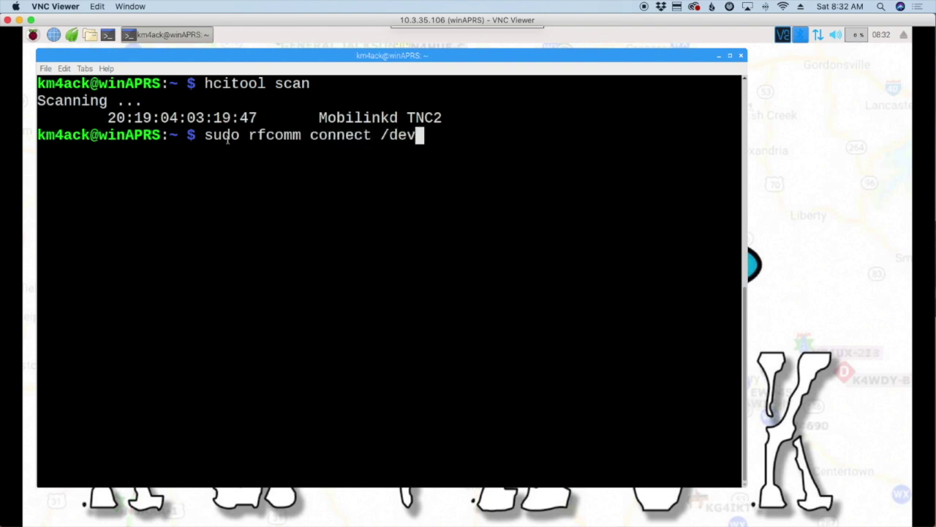
{"action": "type", "text": "/rfcomm"}
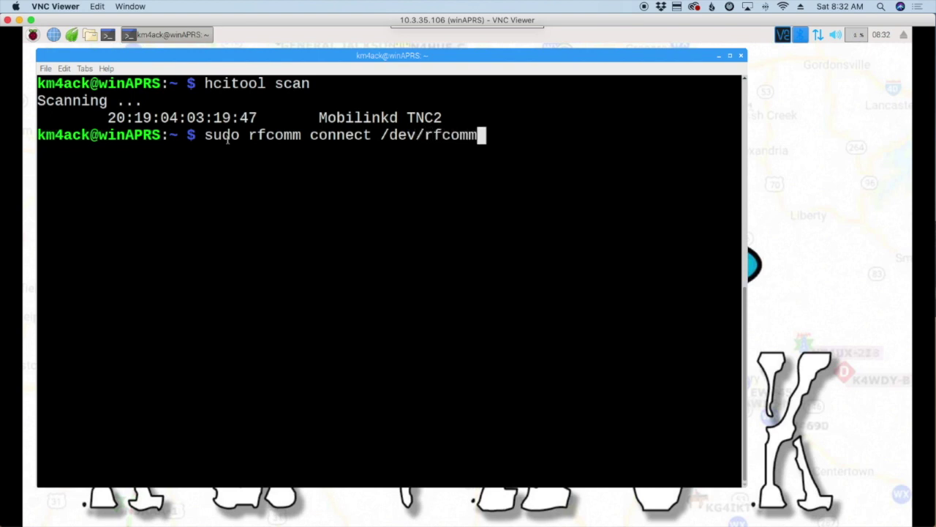
{"action": "type", "text": "0"}
{"action": "right_click", "coordinate": [497, 136]}
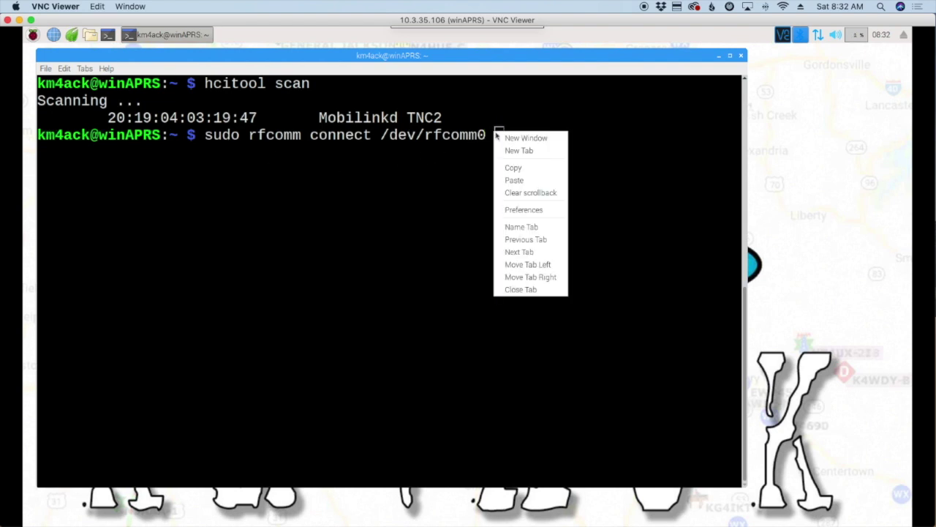
{"action": "left_click", "coordinate": [532, 180]}
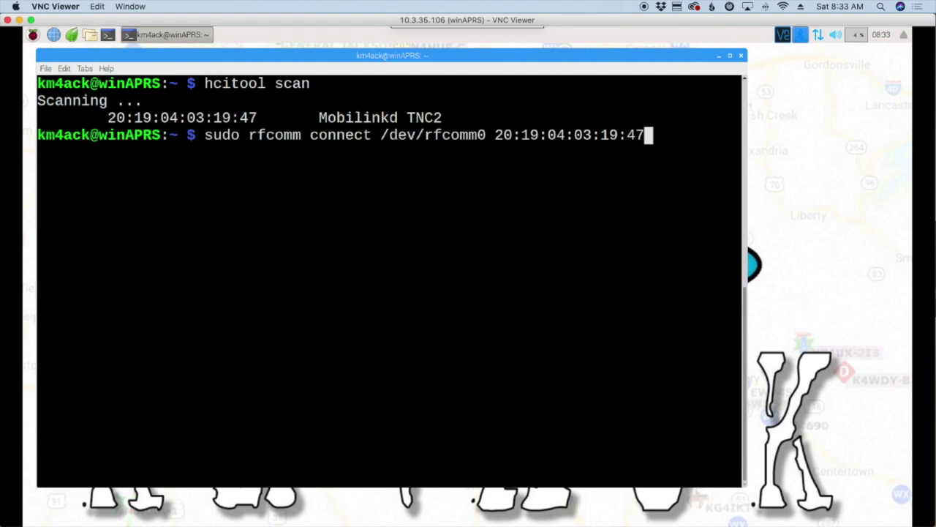
{"action": "key", "text": "Return"}
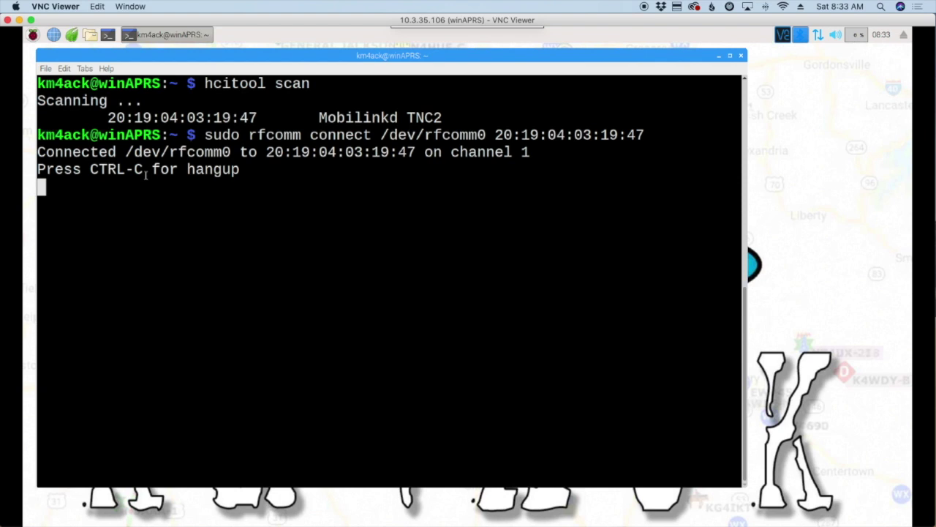
{"action": "key", "text": "ctrl+shift+t"}
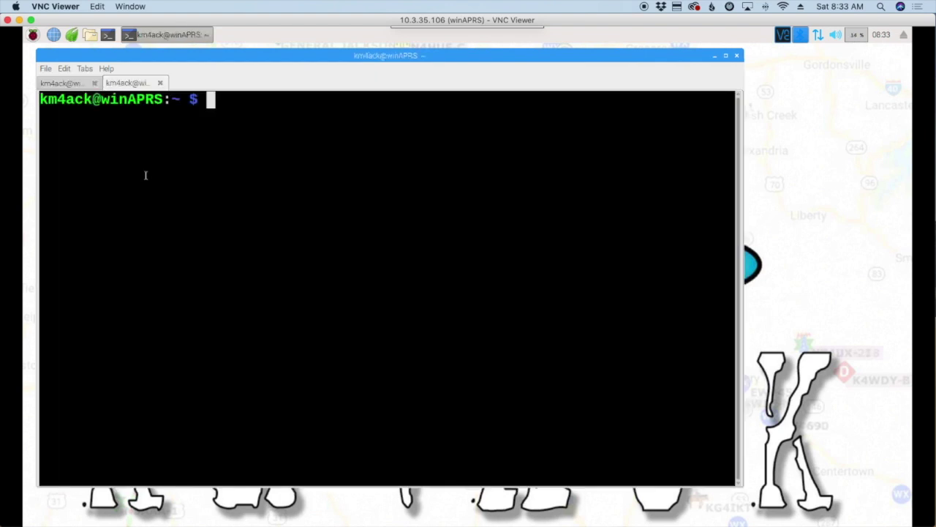
- In the new tab, run ls /dev | grep rfcomm and confirm rfcomm0 is listed
{"action": "type", "text": "ls "}
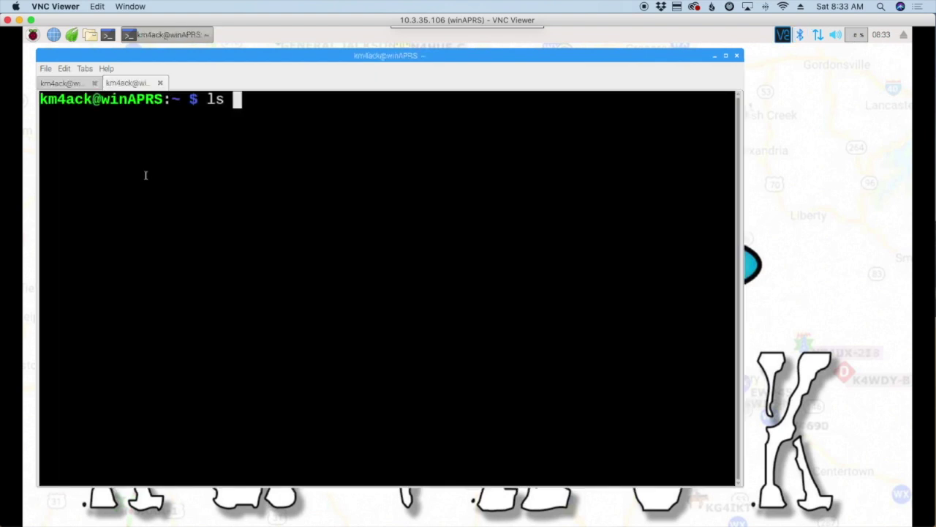
{"action": "type", "text": "/dev"}
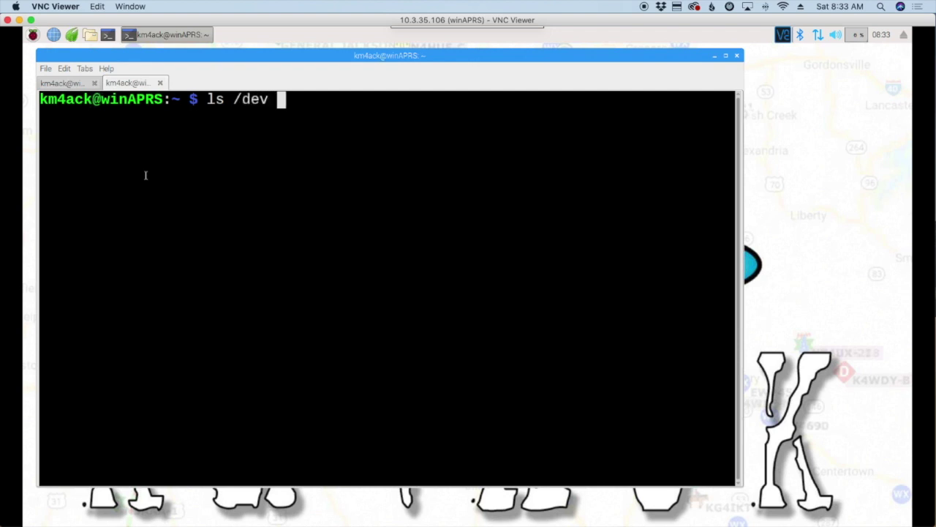
{"action": "type", "text": " | grep"}
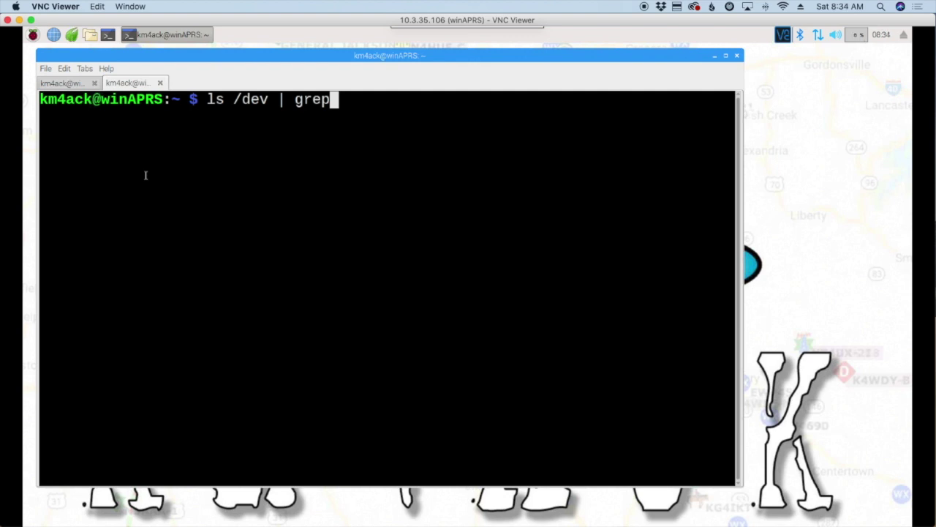
{"action": "type", "text": " rfcomm"}
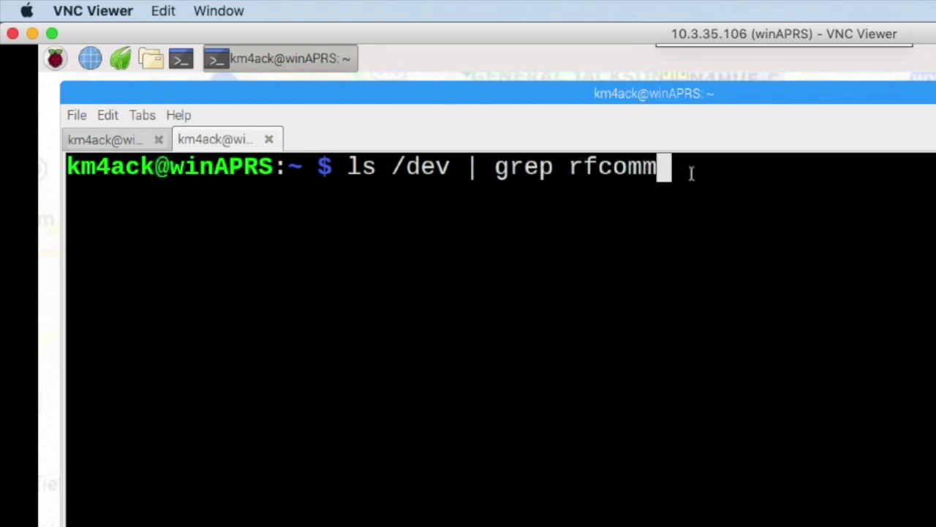
{"action": "key", "text": "Return"}
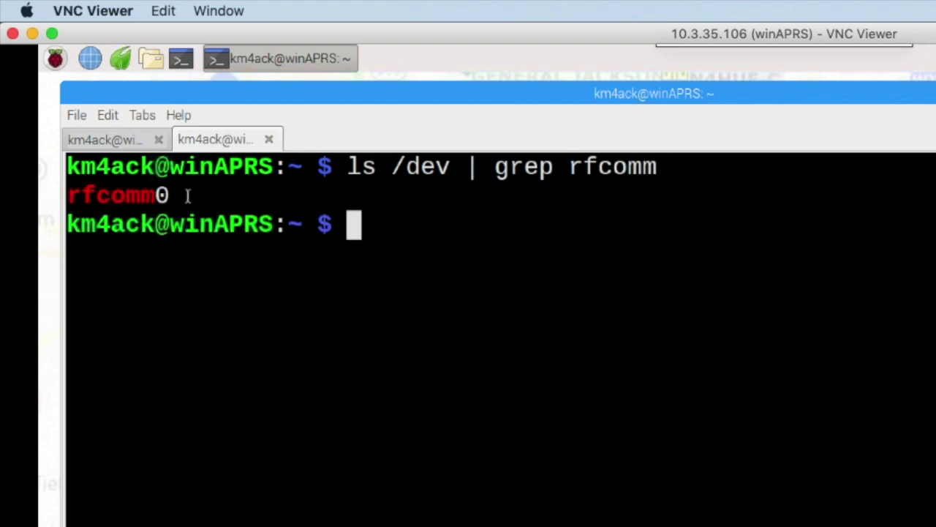
{"action": "left_click_drag", "start_coordinate": [184, 196], "coordinate": [75, 195]}
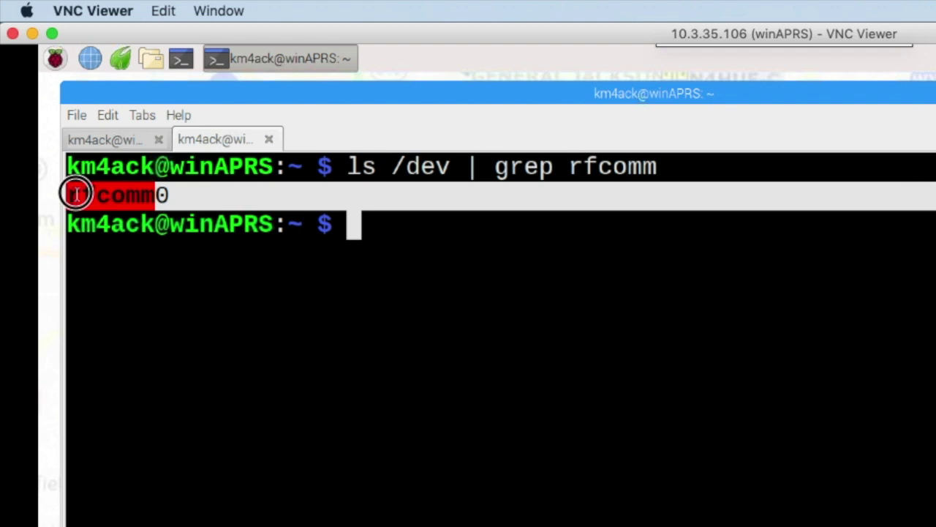
{"action": "double_click", "coordinate": [398, 237]}
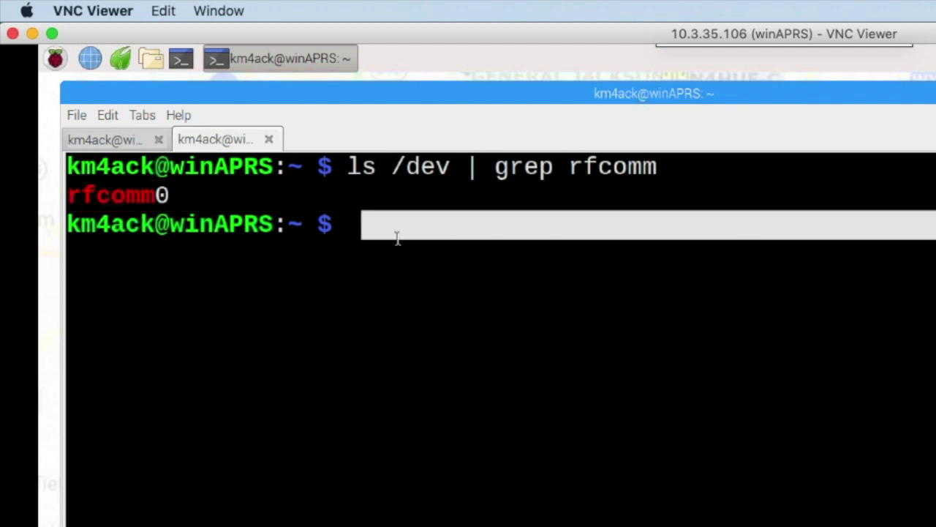
{"action": "left_click", "coordinate": [397, 238]}
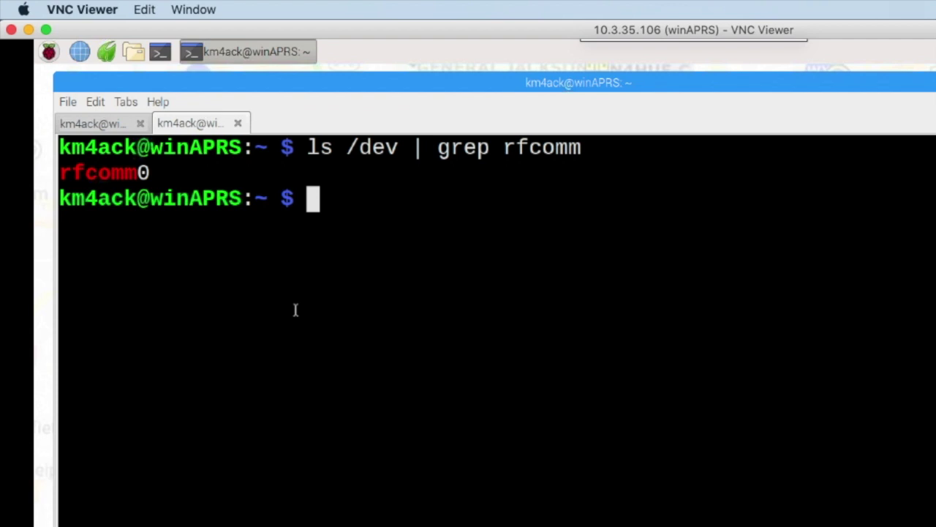
- Confirm xastir is already the newest version via apt-get install, then launch it with sudo xastir
{"action": "type", "text": "sudo "}
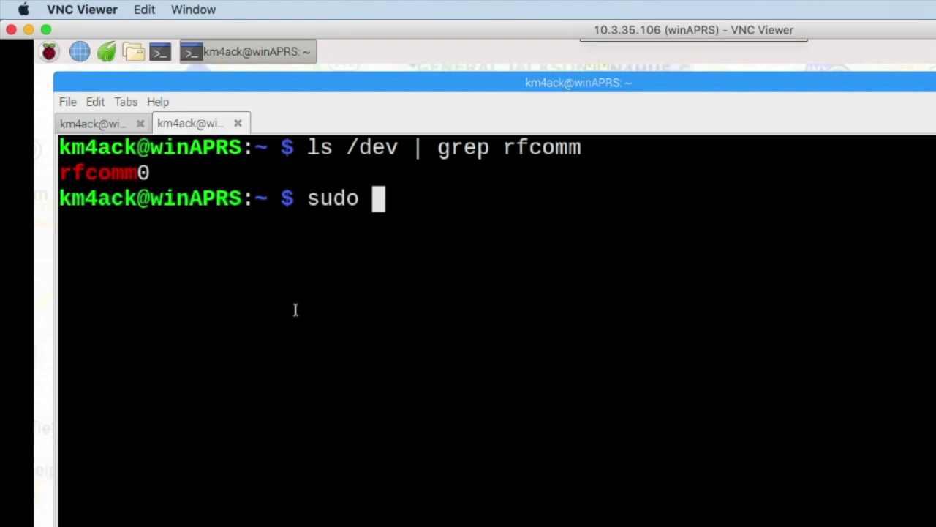
{"action": "type", "text": "apt-gee"}
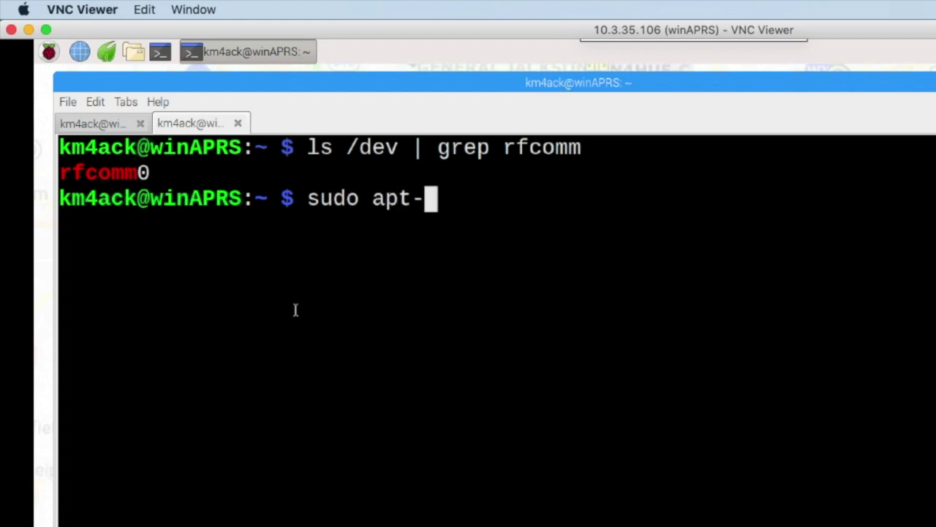
{"action": "key", "text": "BackSpace"}
{"action": "key", "text": "BackSpace"}
{"action": "type", "text": "et "}
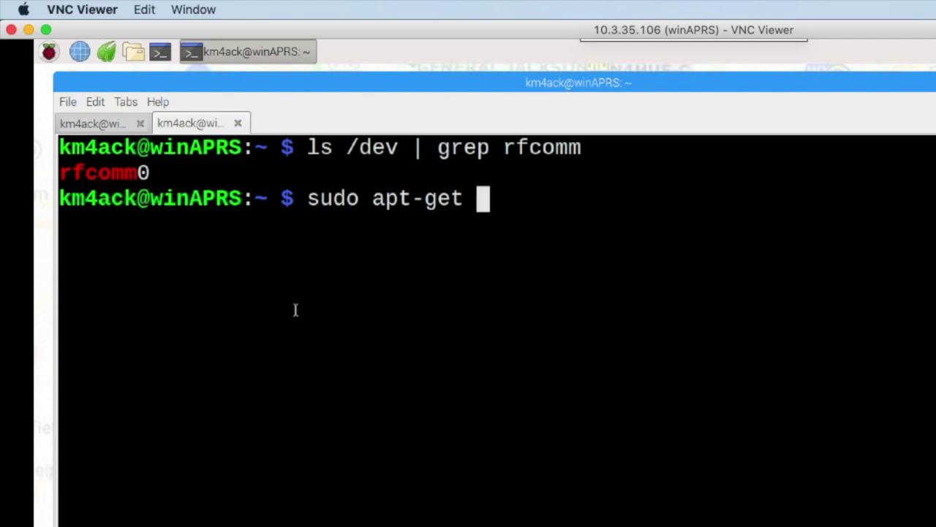
{"action": "type", "text": "install xastir"}
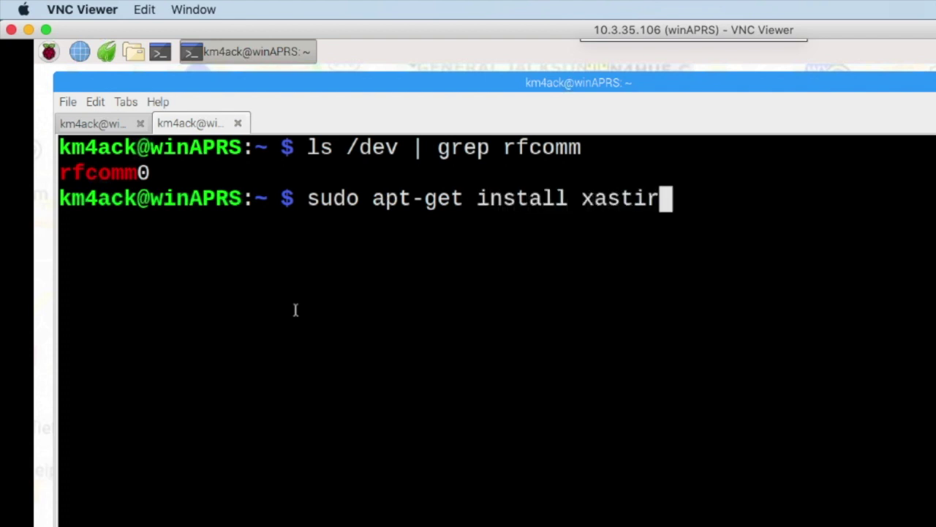
{"action": "key", "text": "Return"}
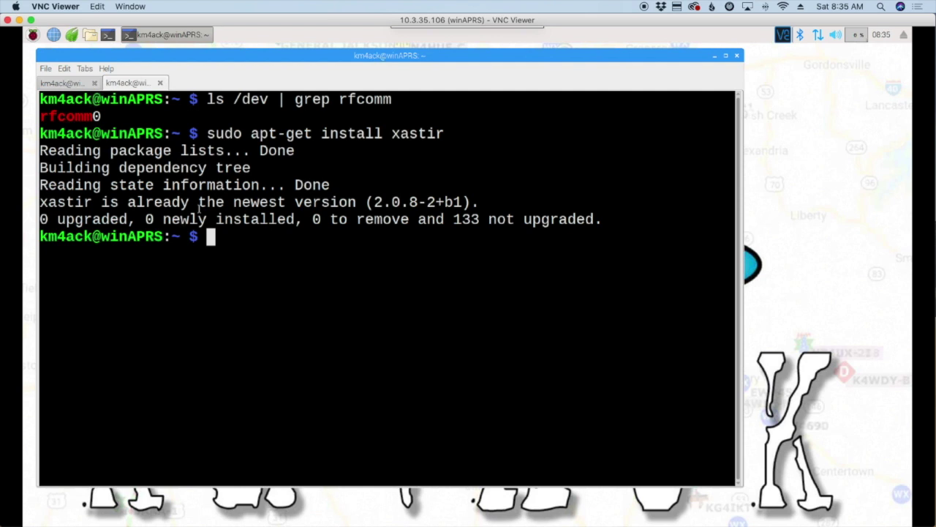
{"action": "left_click_drag", "start_coordinate": [101, 204], "coordinate": [357, 204]}
{"action": "left_click", "coordinate": [245, 242]}
{"action": "type", "text": "sudo x"}
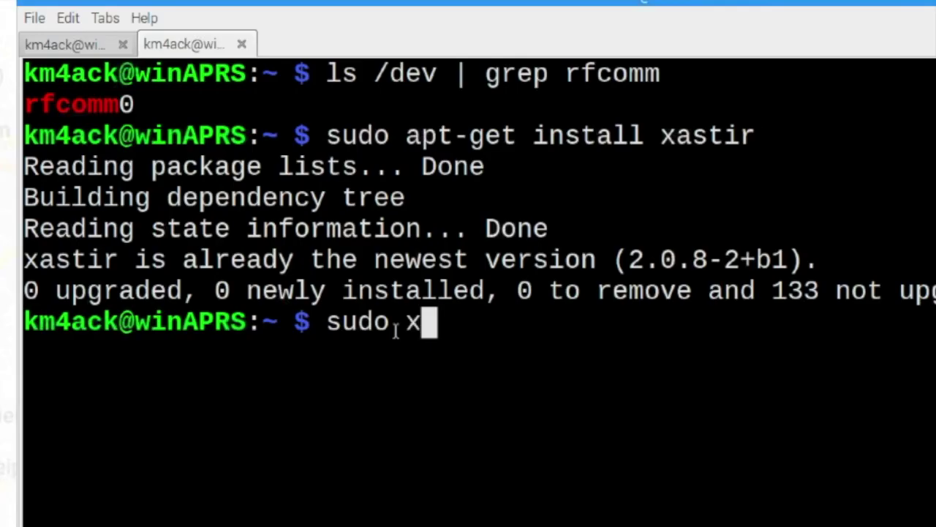
{"action": "type", "text": "astir"}
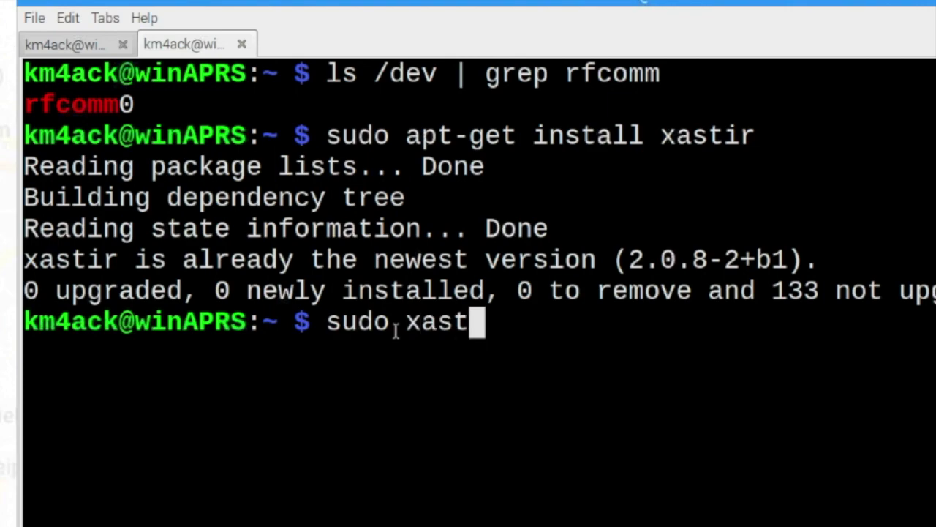
{"action": "key", "text": "Return"}
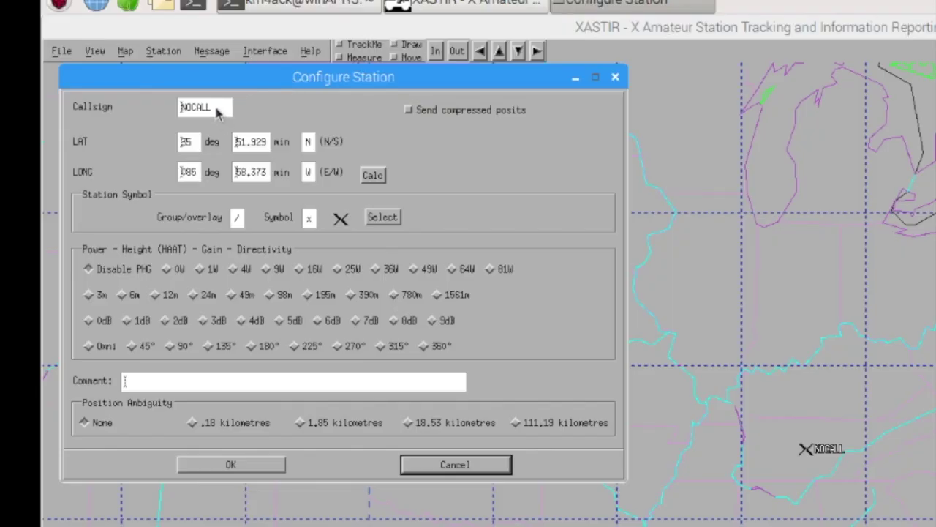
- Replace NOCALL with the operator's callsign plus -6, add the comment 'test p1', and save
{"action": "left_click_drag", "start_coordinate": [216, 109], "coordinate": [168, 110]}
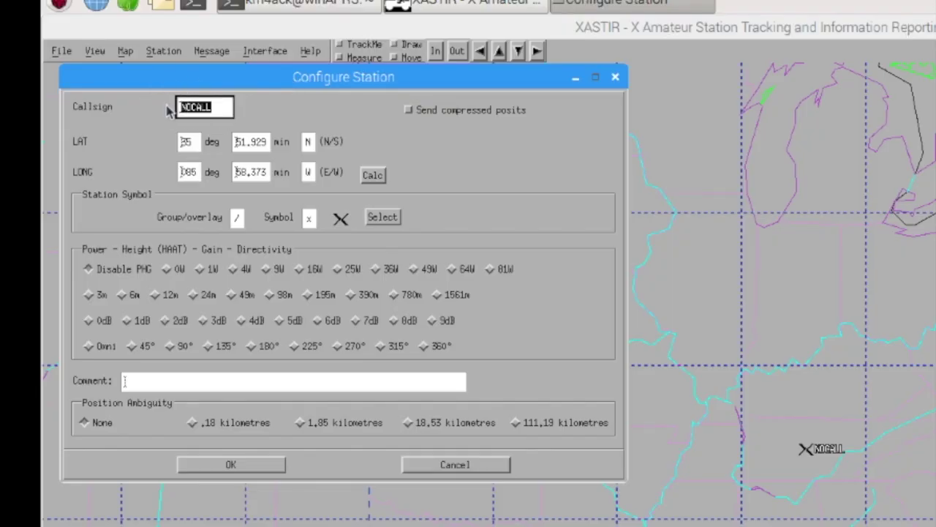
{"action": "type", "text": "KM4ACK-"}
{"action": "type", "text": "6"}
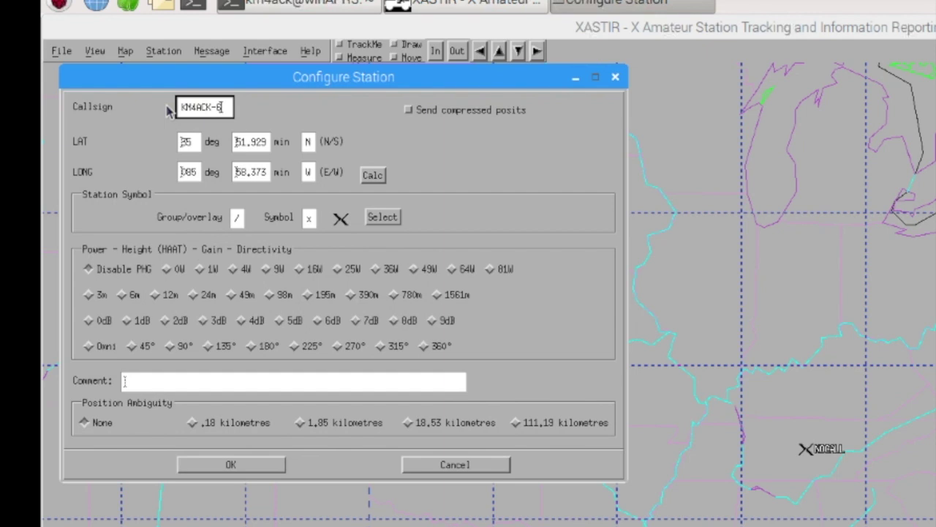
{"action": "left_click", "coordinate": [180, 383]}
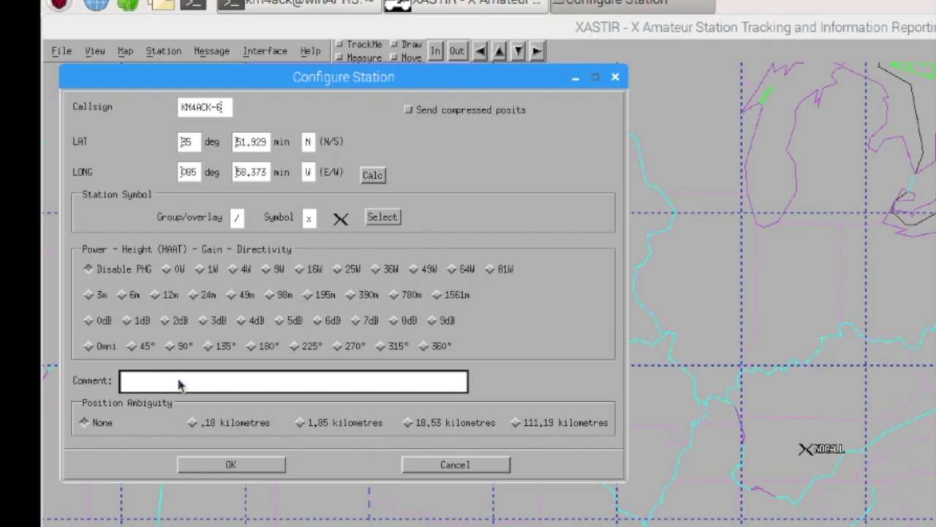
{"action": "type", "text": "test p1"}
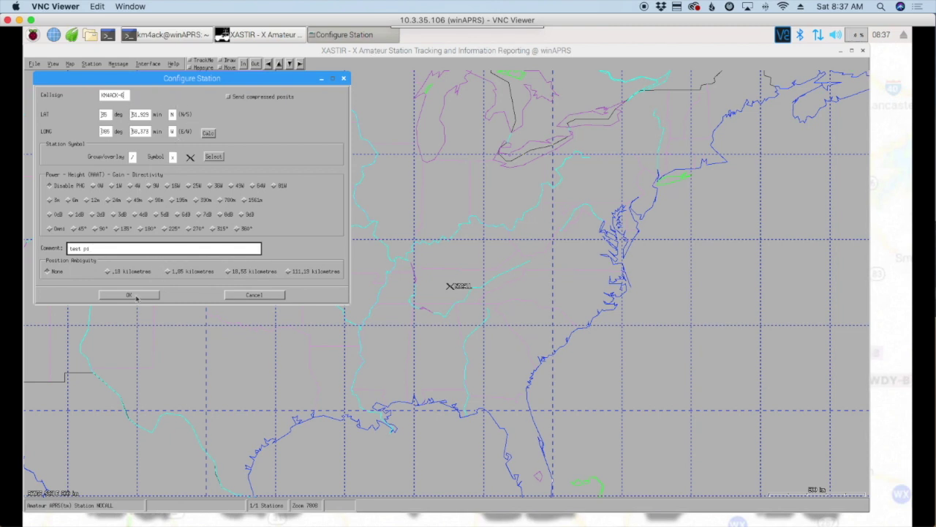
{"action": "left_click", "coordinate": [129, 296]}
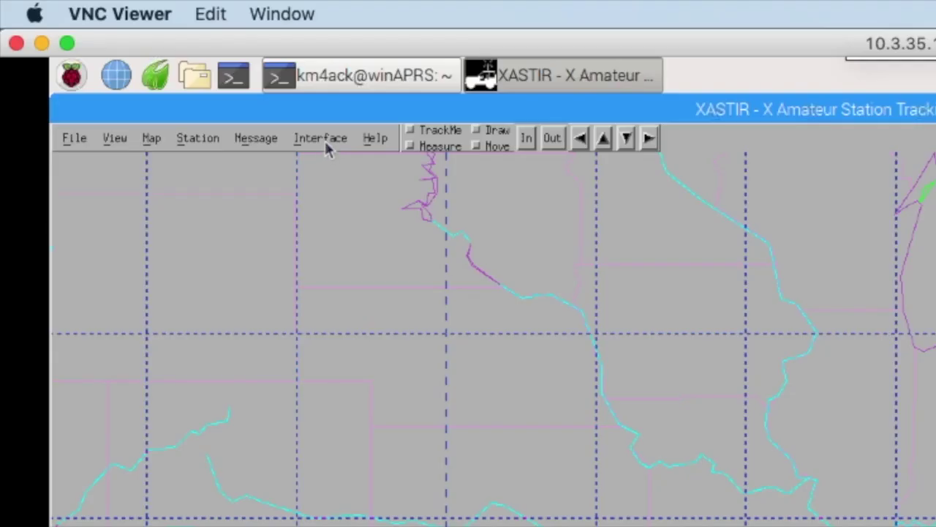
- Add a Networked GPS (via gpsd) interface on localhost port 2947 in Interface Control
{"action": "left_click", "coordinate": [147, 64]}
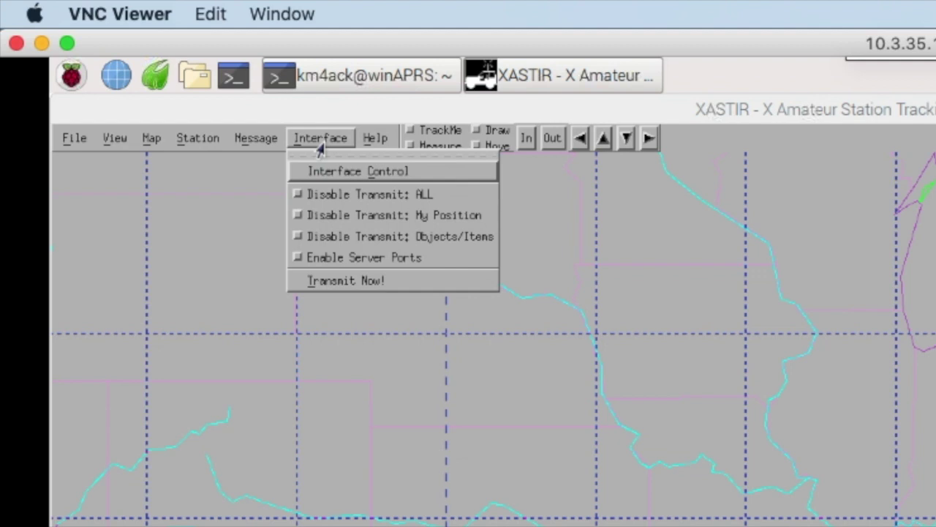
{"action": "left_click", "coordinate": [326, 172]}
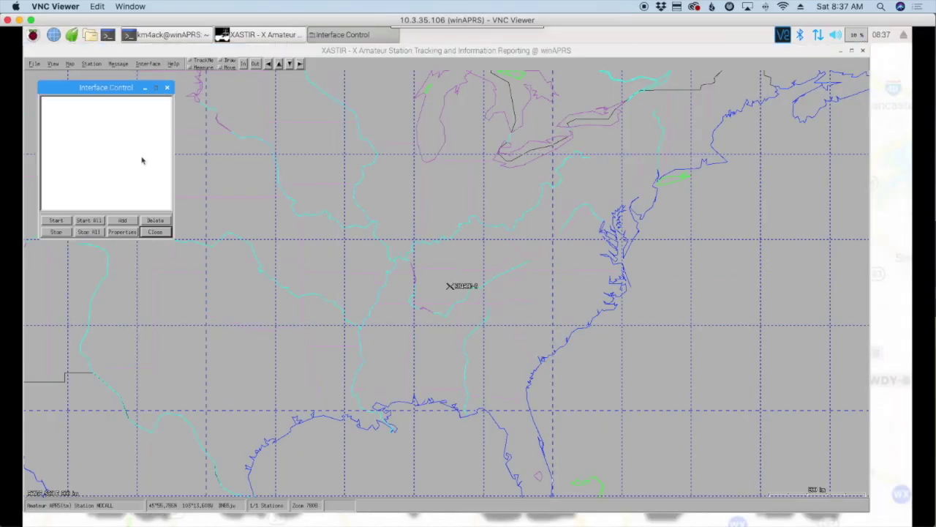
{"action": "left_click", "coordinate": [124, 221]}
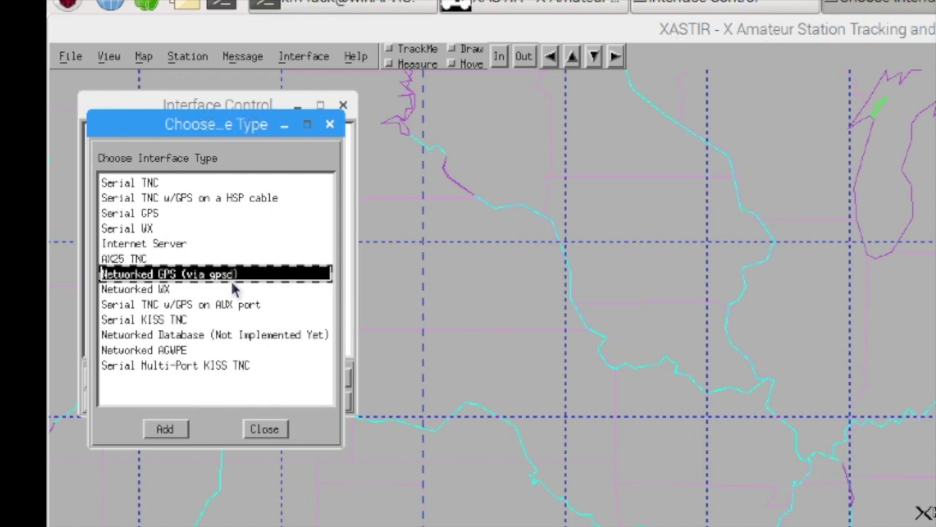
{"action": "left_click", "coordinate": [166, 430]}
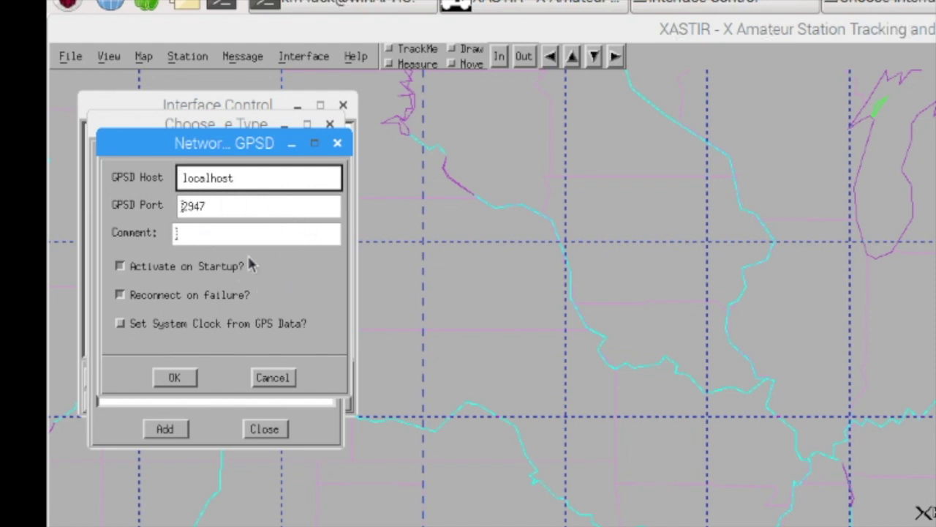
{"action": "left_click", "coordinate": [183, 383]}
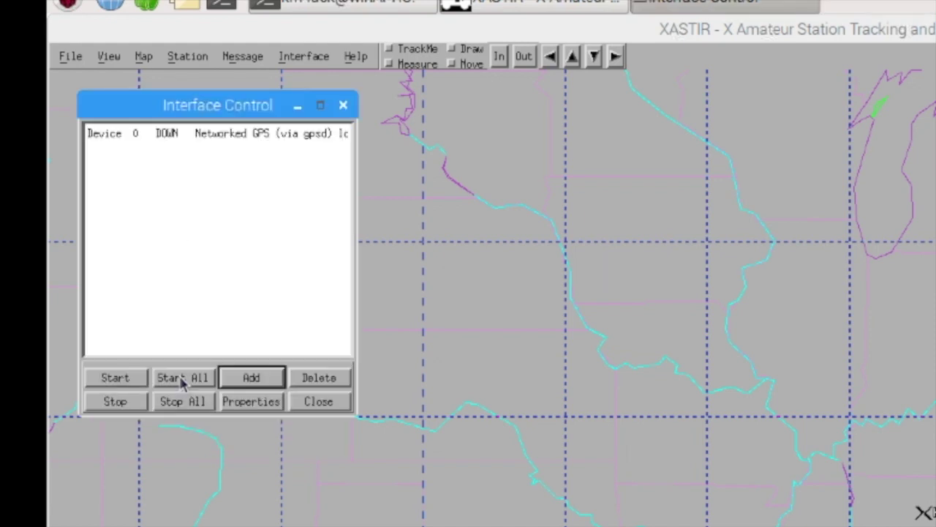
- Start Device 0, the Networked GPS interface, so it comes UP
{"action": "left_click", "coordinate": [163, 136]}
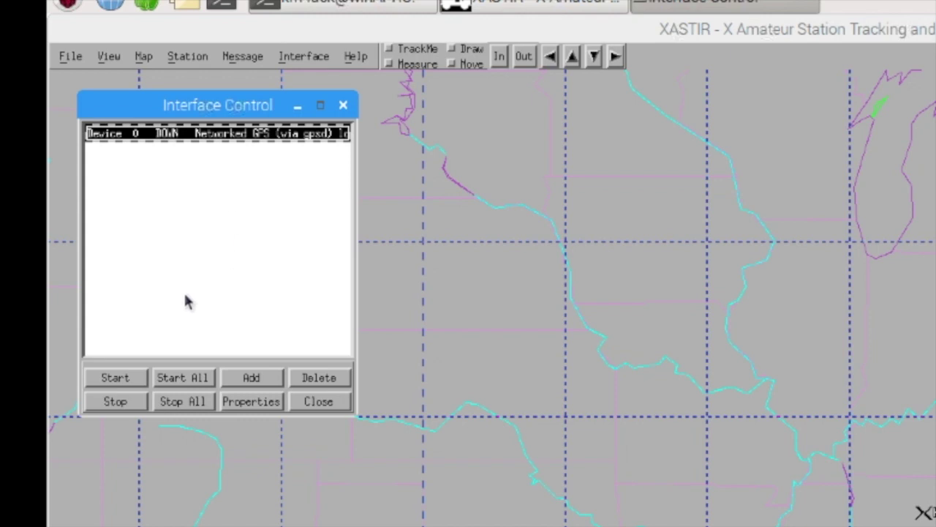
{"action": "left_click", "coordinate": [123, 379]}
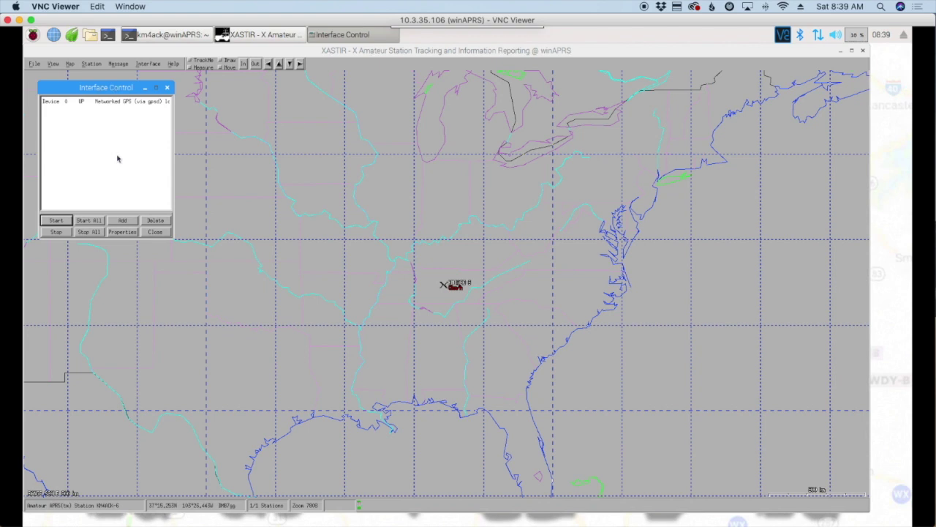
- Add an Internet Server interface and move to its Pass-code field
{"action": "left_click", "coordinate": [122, 220]}
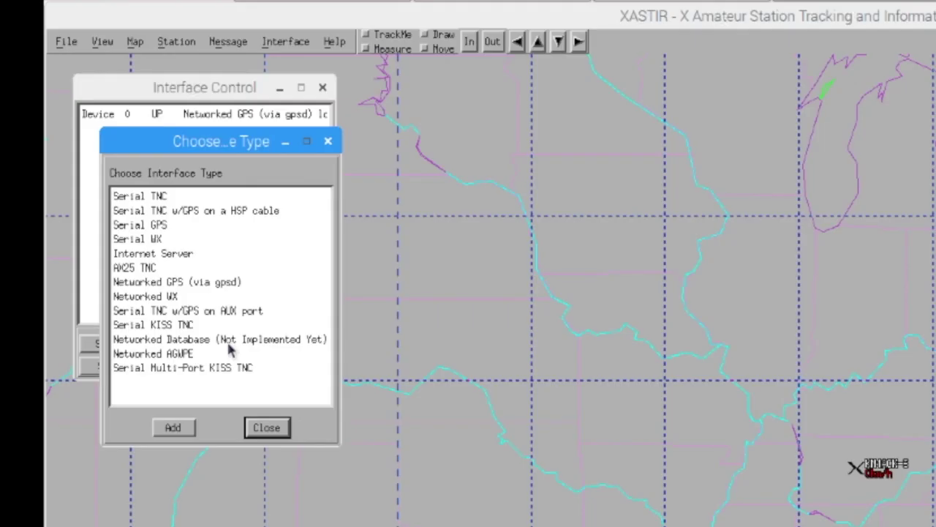
{"action": "left_click", "coordinate": [162, 256]}
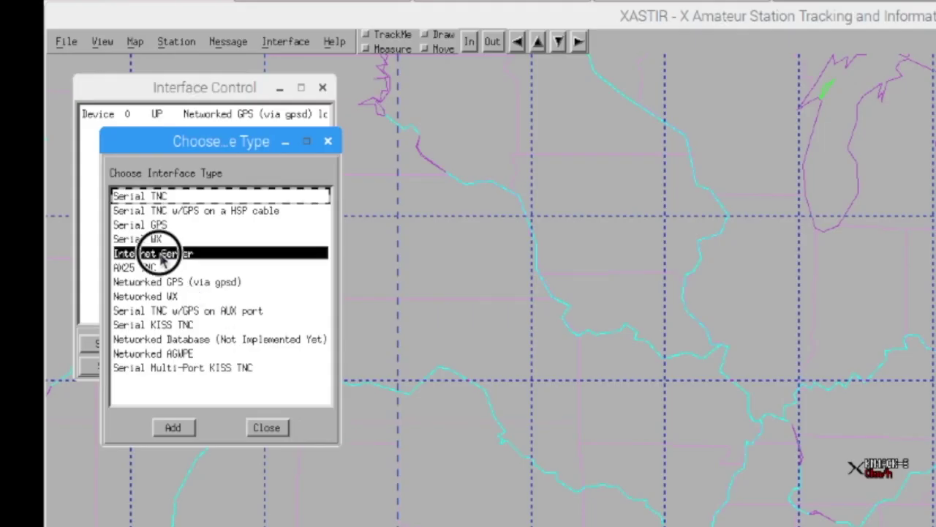
{"action": "left_click", "coordinate": [174, 430]}
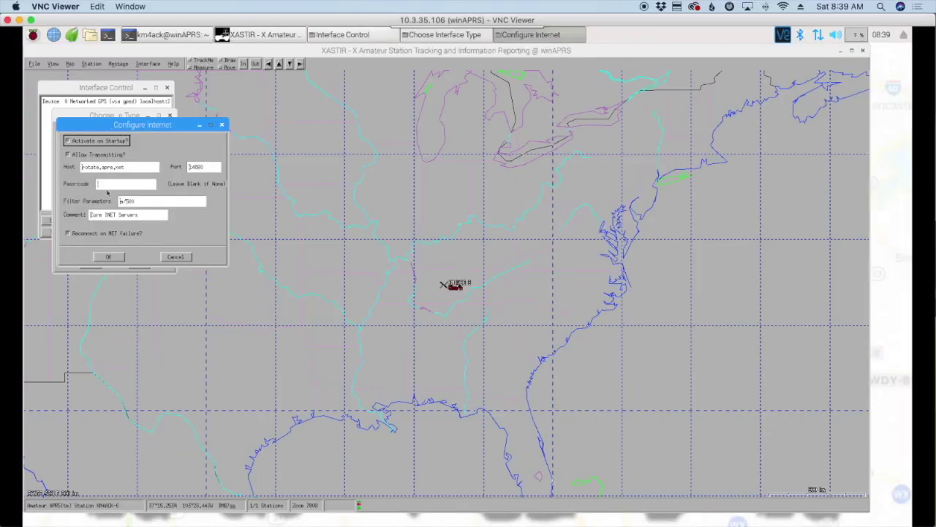
{"action": "left_click", "coordinate": [102, 186]}
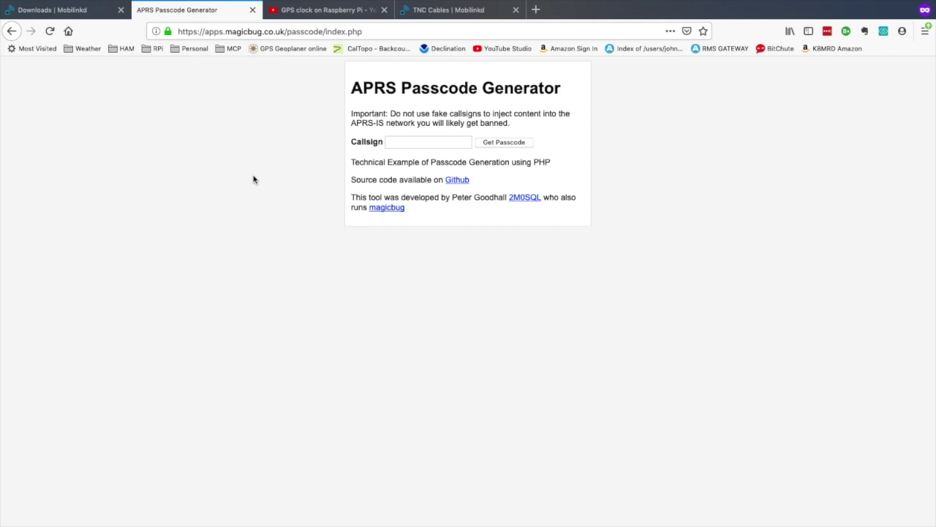
- Generate the APRS-IS passcode for the station's callsign and select it for copying
{"action": "left_click", "coordinate": [391, 144]}
{"action": "type", "text": "km4"}
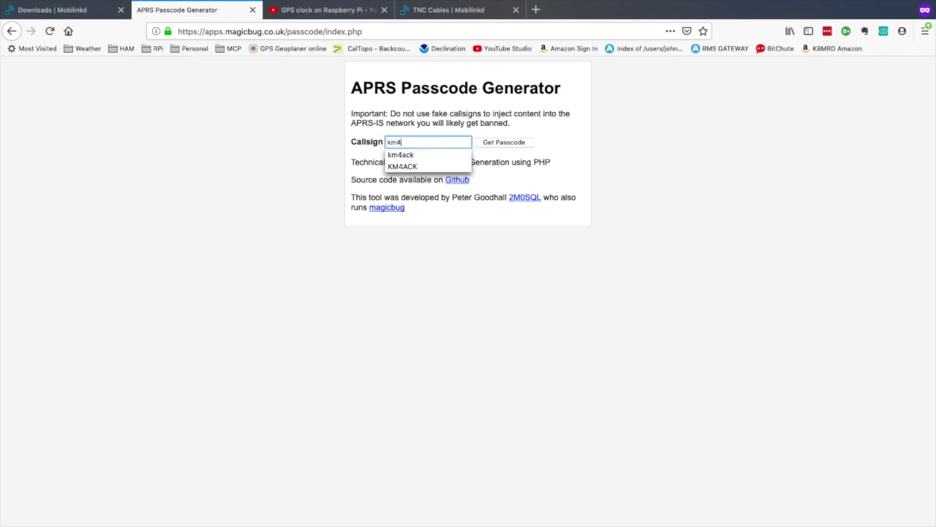
{"action": "type", "text": "ack"}
{"action": "left_click", "coordinate": [520, 144]}
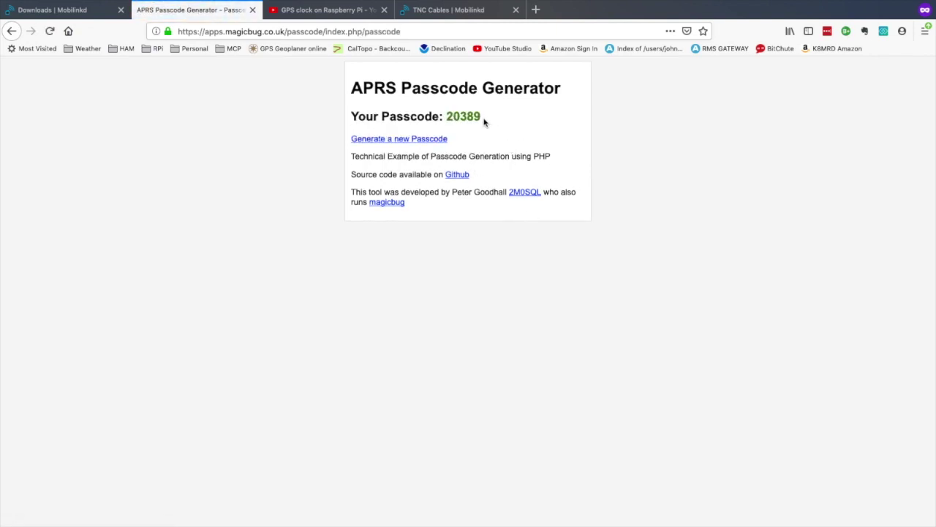
{"action": "left_click", "coordinate": [471, 117]}
{"action": "left_click_drag", "start_coordinate": [471, 117], "coordinate": [443, 117]}
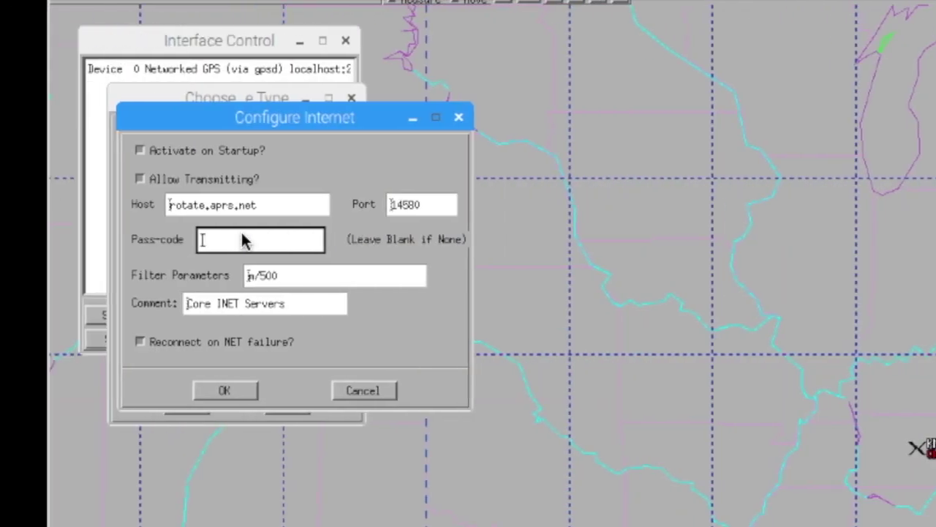
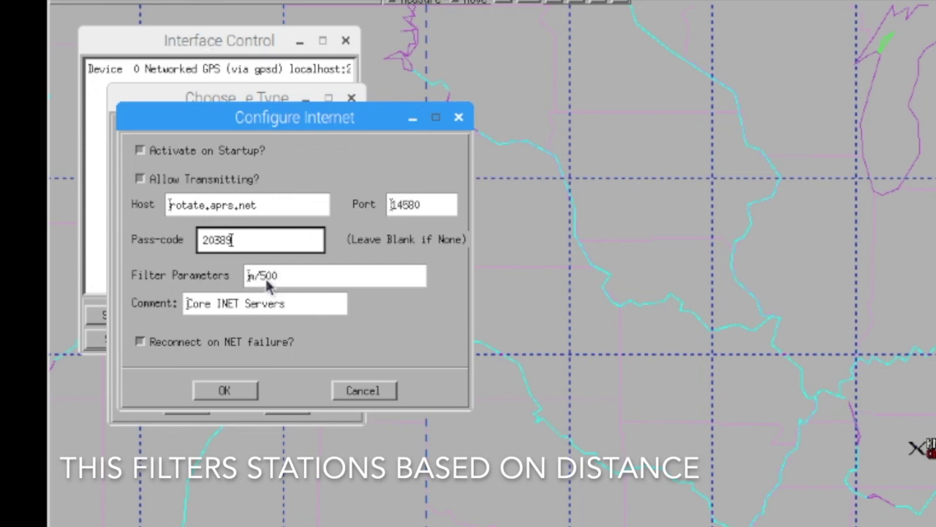
- Enter the passcode, change the range filter to 100, save, and start the Internet Server device
{"action": "left_click", "coordinate": [263, 276]}
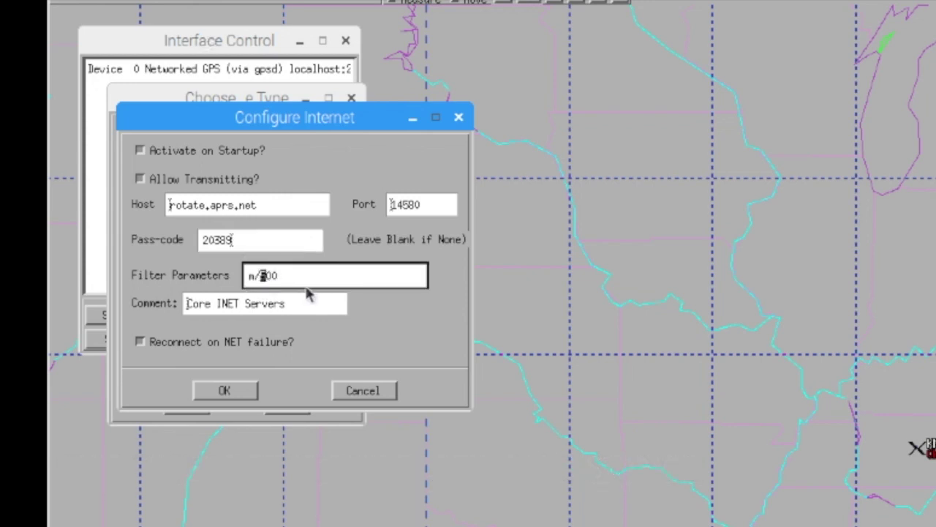
{"action": "key", "text": "Delete"}
{"action": "type", "text": "1"}
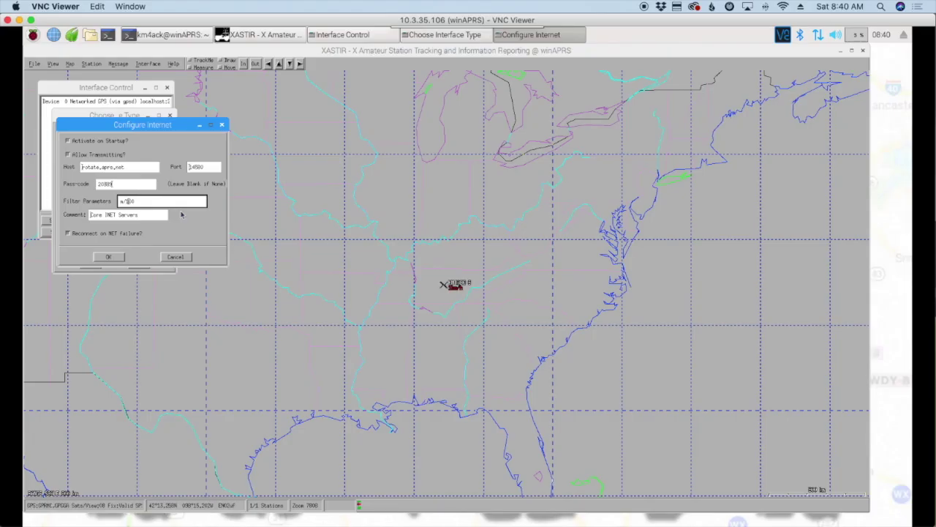
{"action": "left_click", "coordinate": [115, 258]}
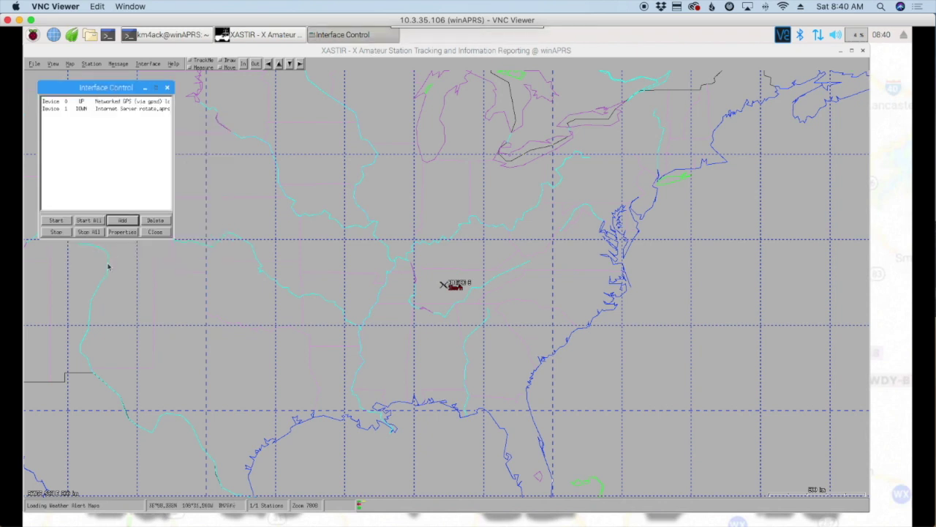
{"action": "left_click", "coordinate": [82, 111]}
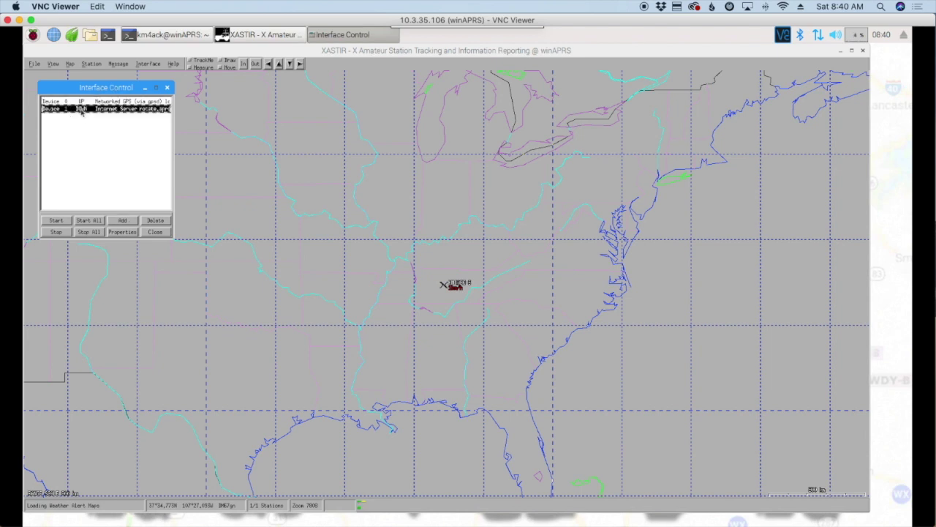
{"action": "left_click", "coordinate": [57, 220]}
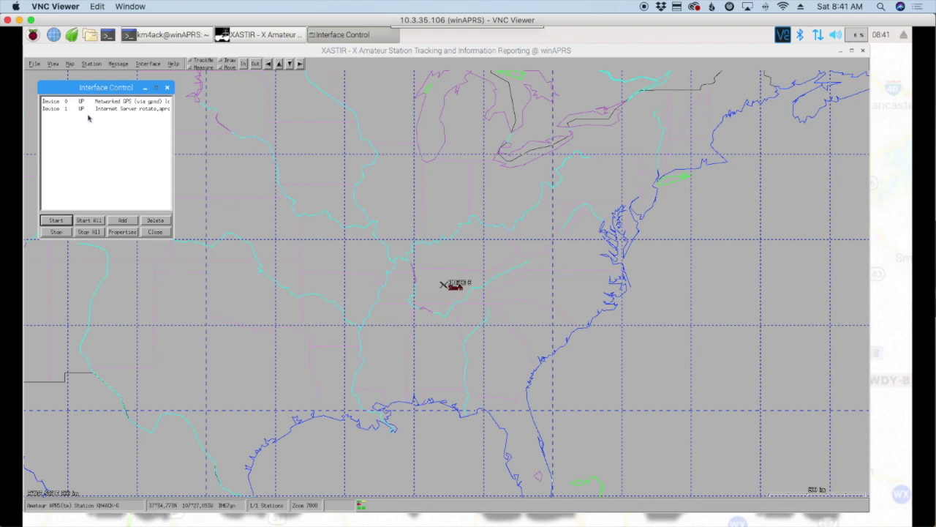
- Add a Serial KISS TNC interface, replacing its TNC port 'none' with /dev/rfcomm0
{"action": "left_click", "coordinate": [123, 221]}
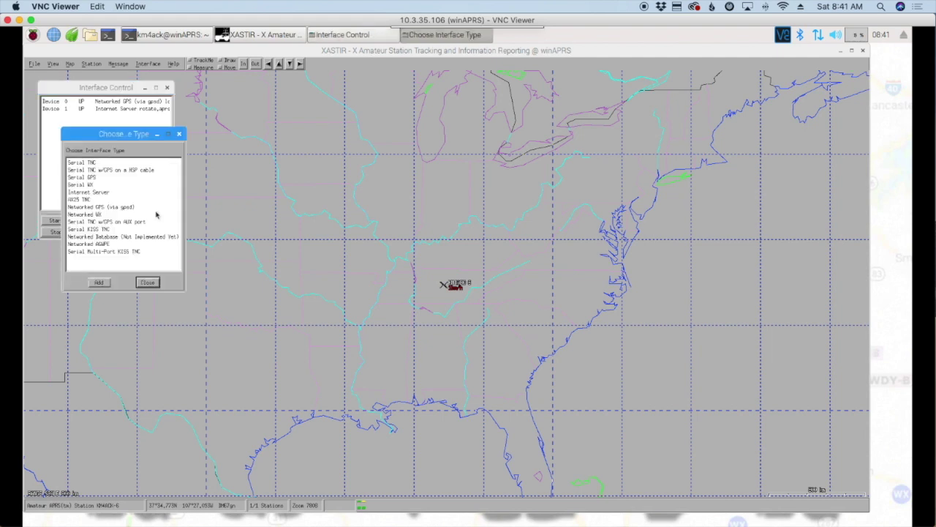
{"action": "left_click", "coordinate": [95, 231]}
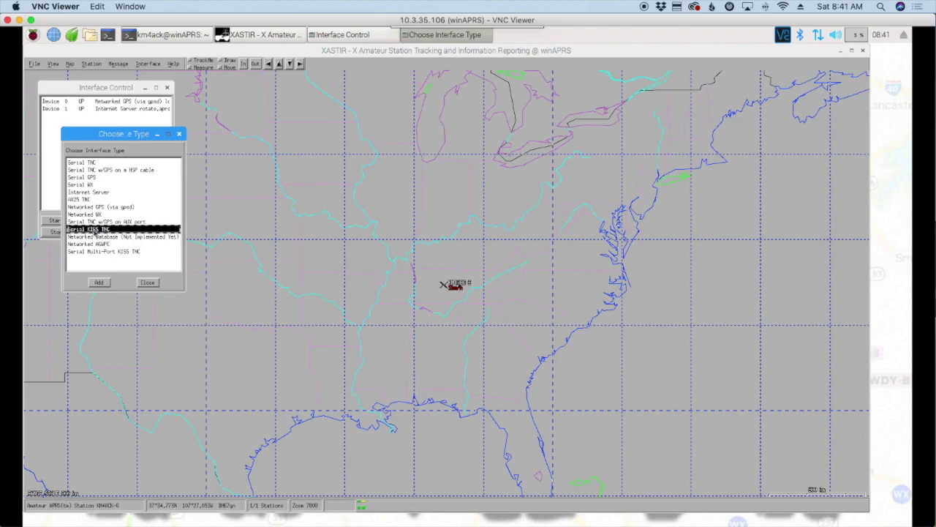
{"action": "left_click", "coordinate": [98, 283]}
{"action": "left_click", "coordinate": [99, 283]}
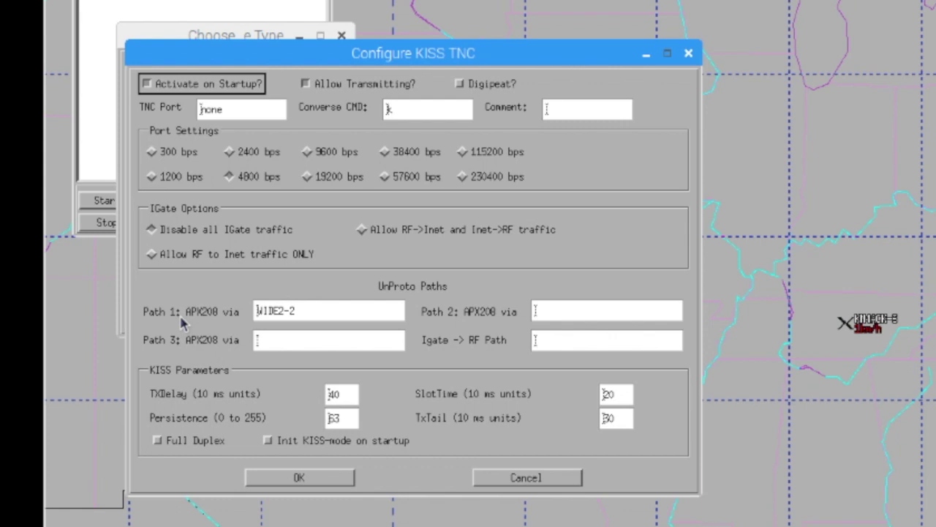
{"action": "left_click", "coordinate": [245, 111]}
{"action": "left_click_drag", "start_coordinate": [246, 111], "coordinate": [162, 110]}
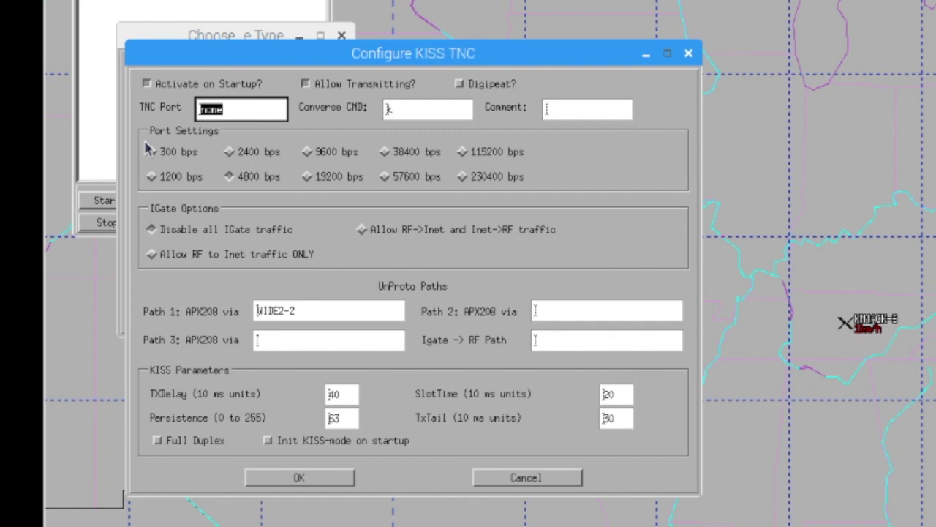
{"action": "type", "text": "/dev/rfcomm"}
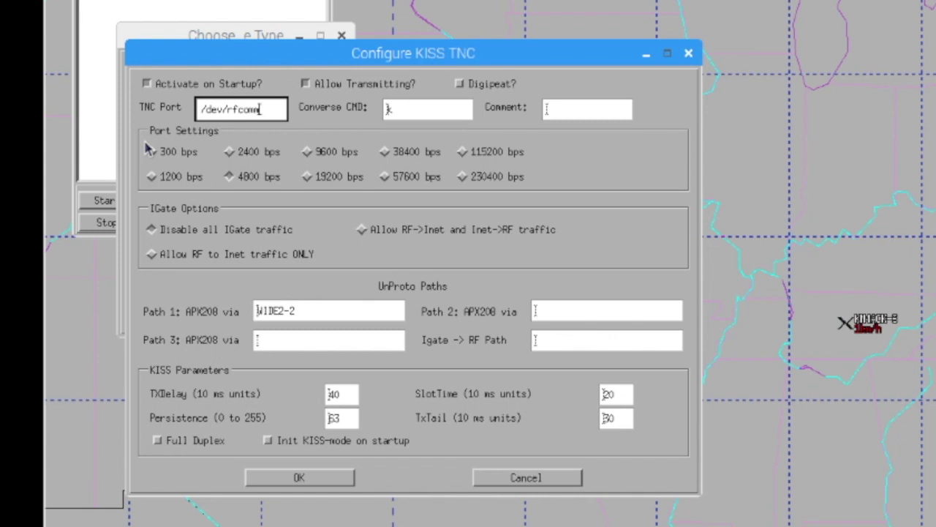
{"action": "type", "text": "0"}
- Set the KISS TNC to allow RF-to-Inet traffic only, save, and start it as Device 2
{"action": "left_click", "coordinate": [463, 84]}
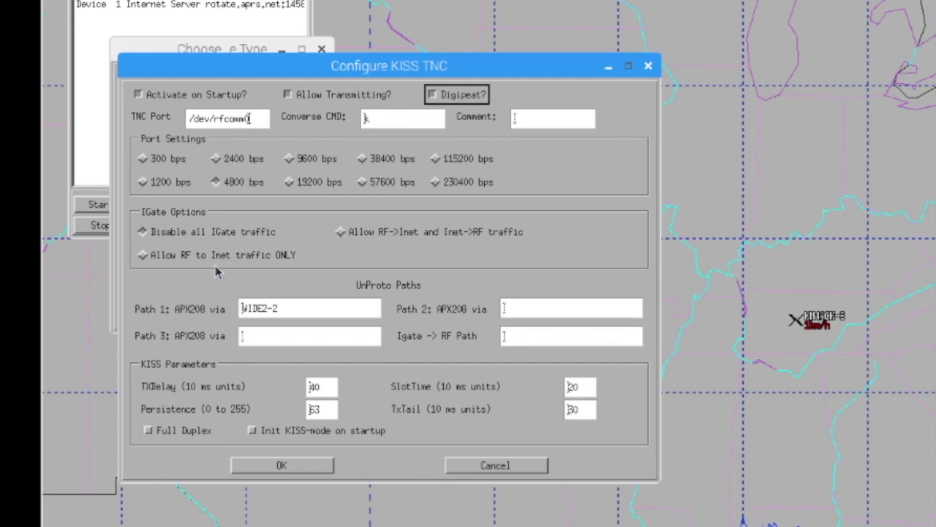
{"action": "left_click", "coordinate": [142, 256]}
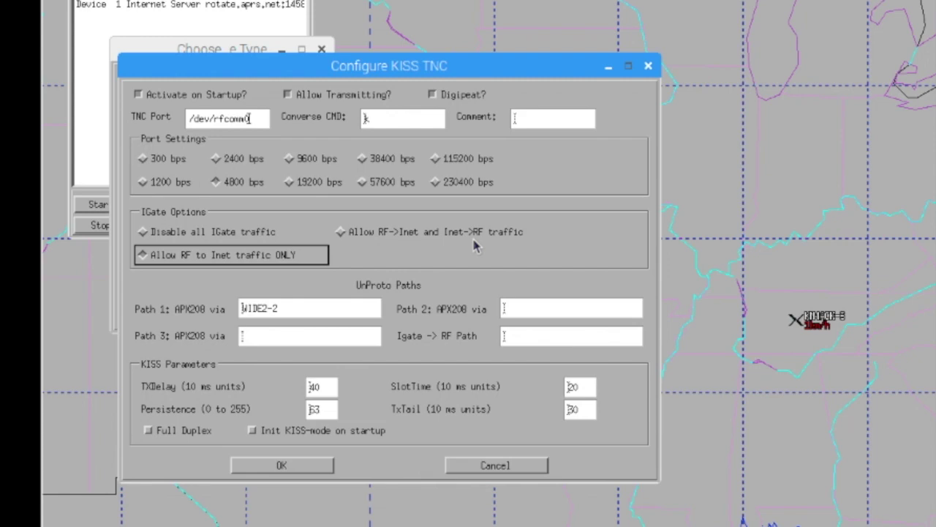
{"action": "left_click", "coordinate": [284, 466]}
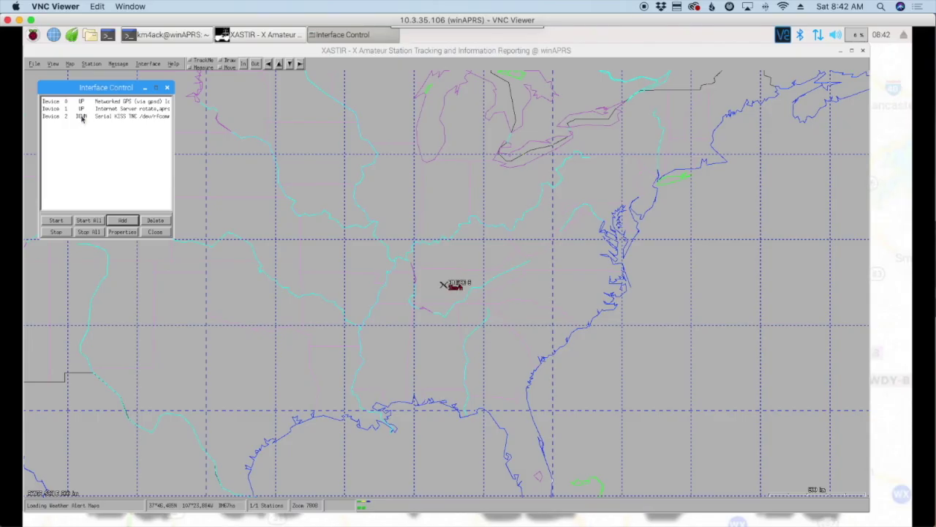
{"action": "left_click", "coordinate": [80, 119]}
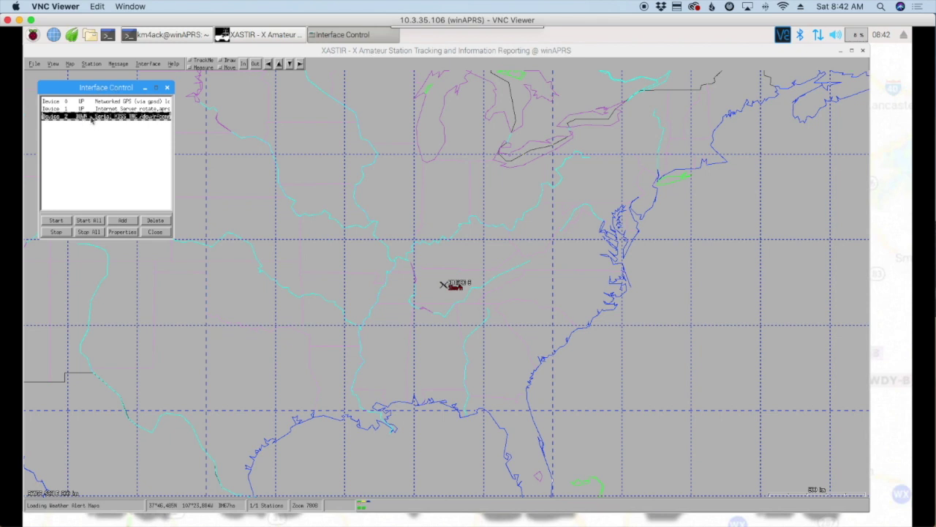
{"action": "left_click", "coordinate": [61, 223]}
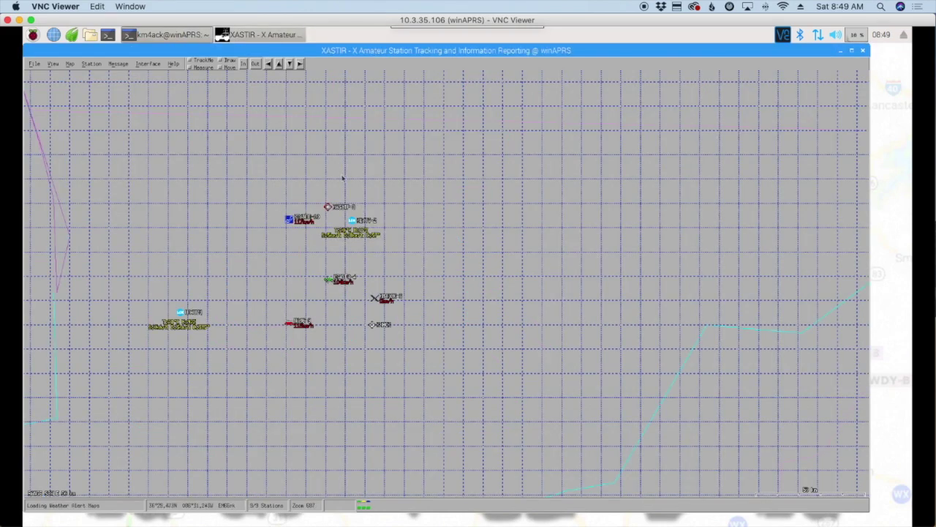
- Switch the base map to Online/OSM_tiled_mapnik.geo and disable the map grid
{"action": "left_click", "coordinate": [69, 64]}
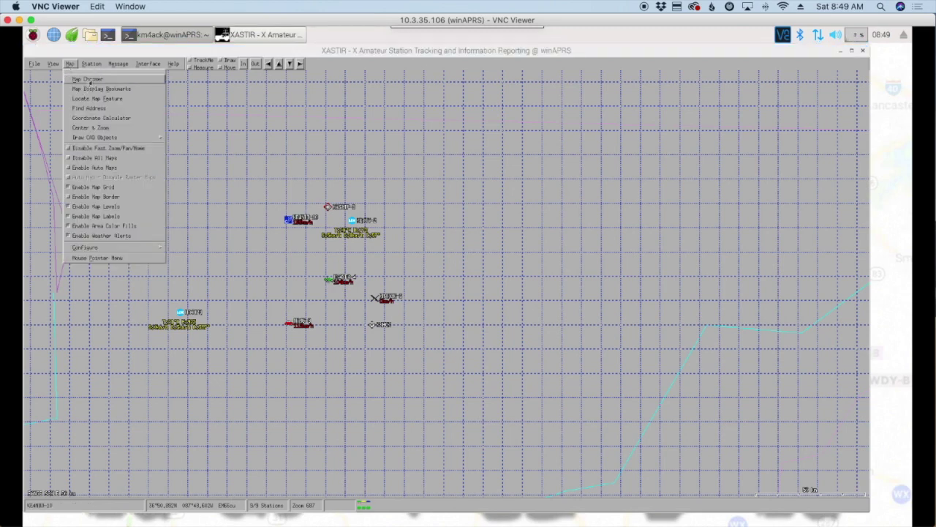
{"action": "left_click", "coordinate": [82, 79]}
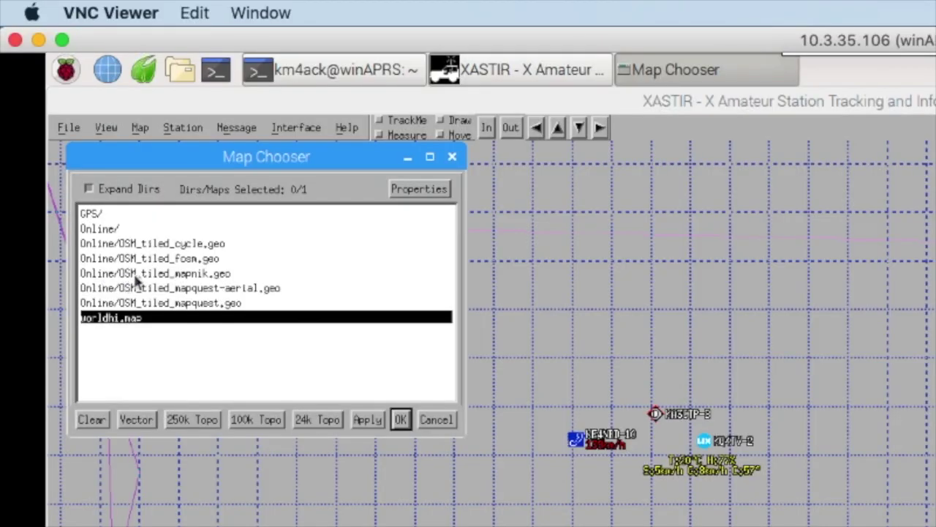
{"action": "left_click", "coordinate": [181, 275]}
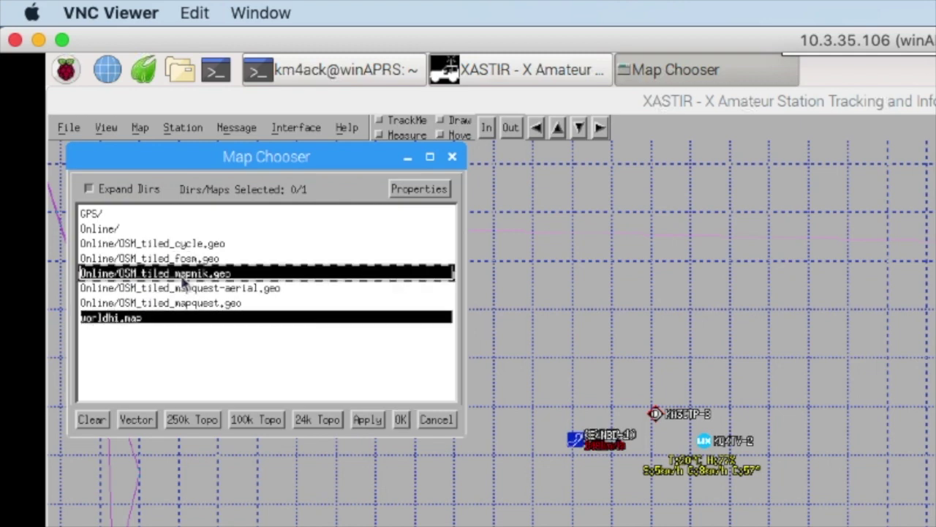
{"action": "left_click", "coordinate": [366, 421]}
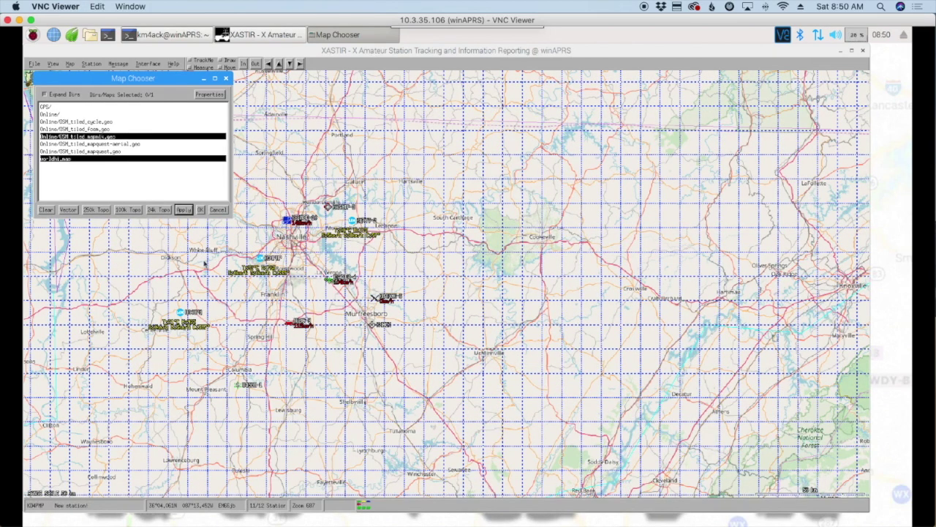
{"action": "left_click", "coordinate": [200, 209]}
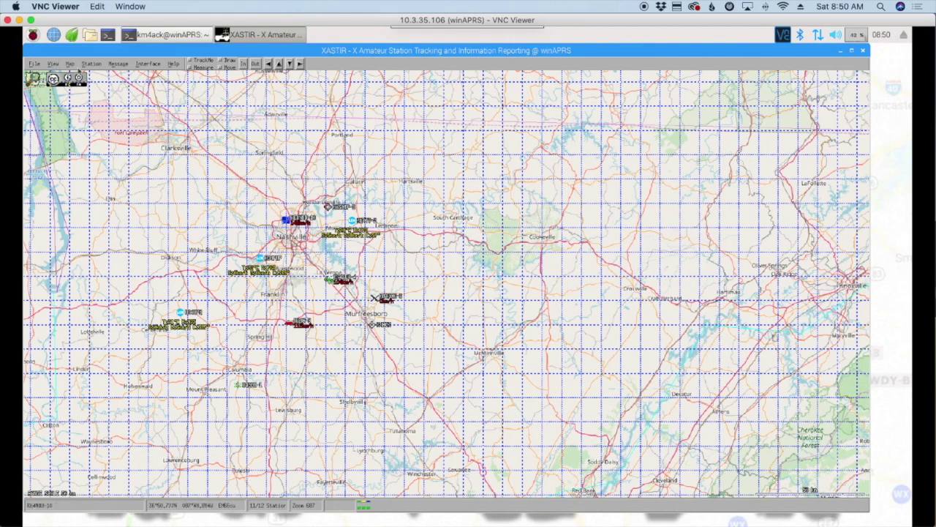
{"action": "left_click", "coordinate": [69, 64]}
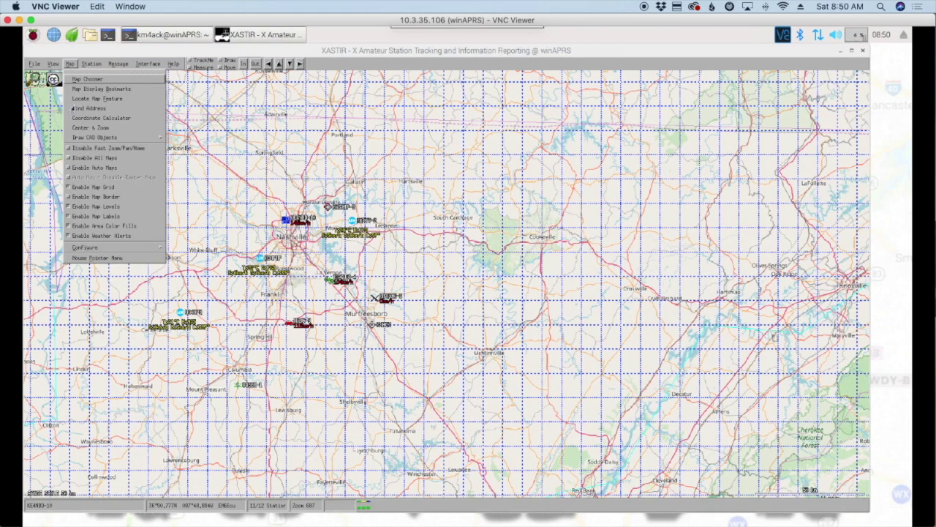
{"action": "left_click", "coordinate": [65, 187]}
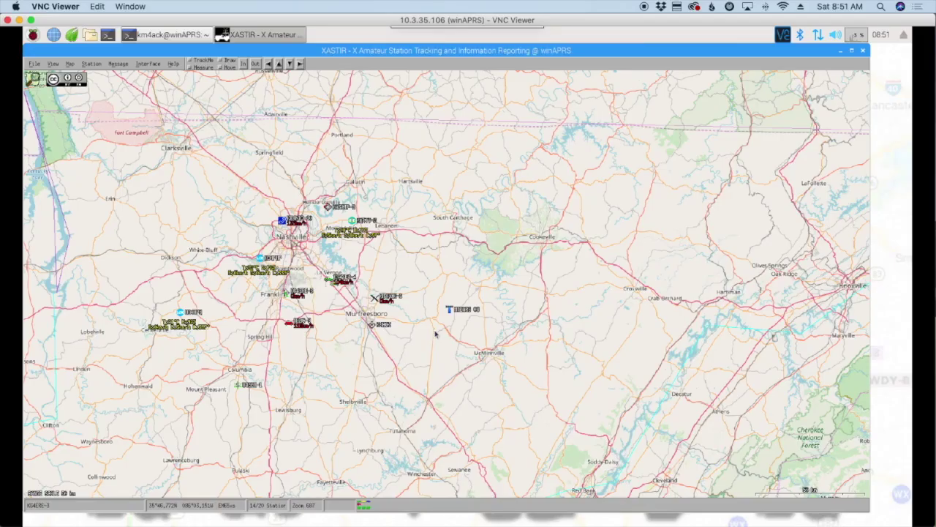
- Open XASTIR's Interface menu
{"action": "left_click", "coordinate": [147, 64]}
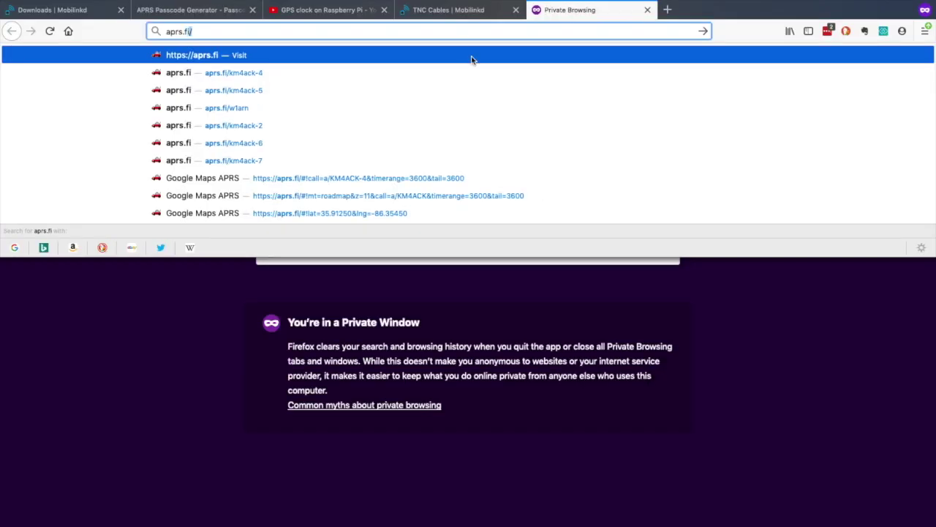
- Open the Pi station's aprs.fi tracking page and close its info popup
{"action": "left_click", "coordinate": [226, 143]}
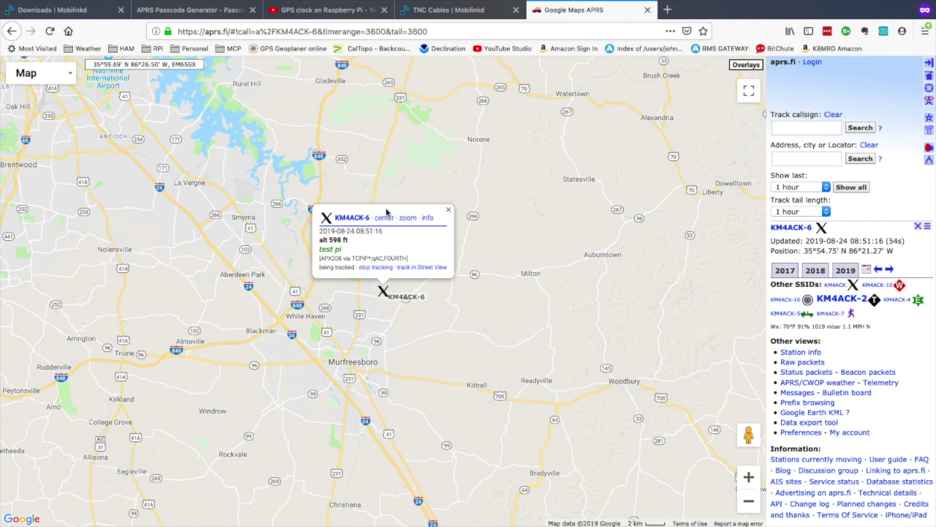
{"action": "left_click", "coordinate": [448, 212]}
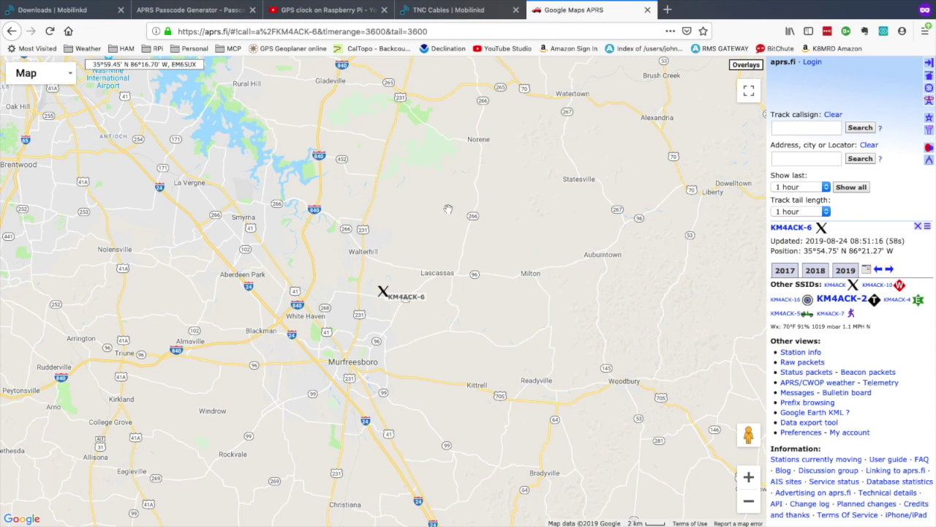